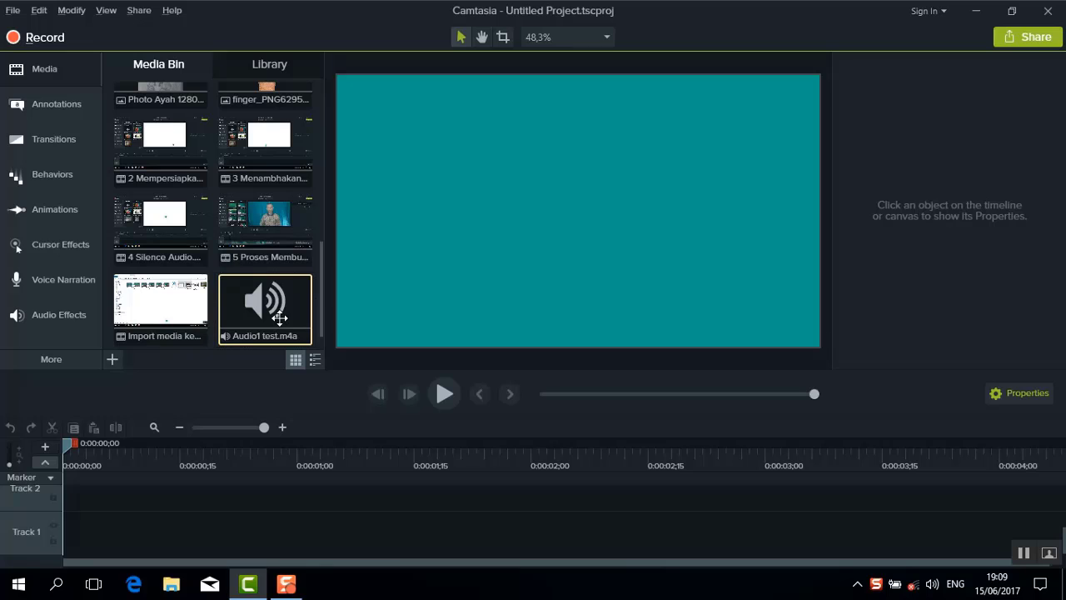
Step: Add Audio1 test.m4a to Track 1 and check the clip's full length on the timeline
double_click(280, 318)
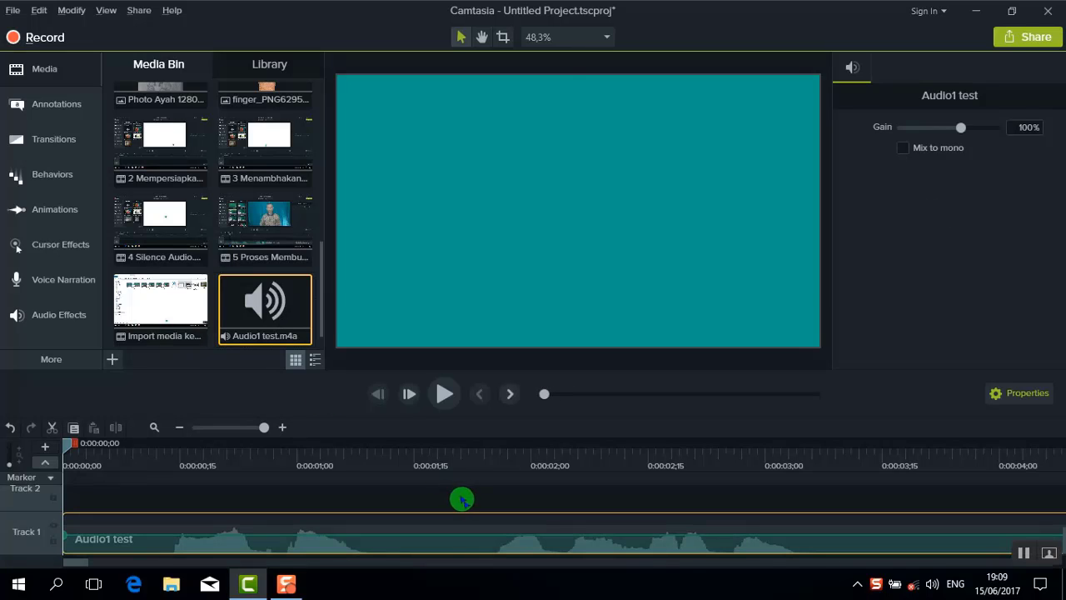
left_click_drag(264, 427, 241, 435)
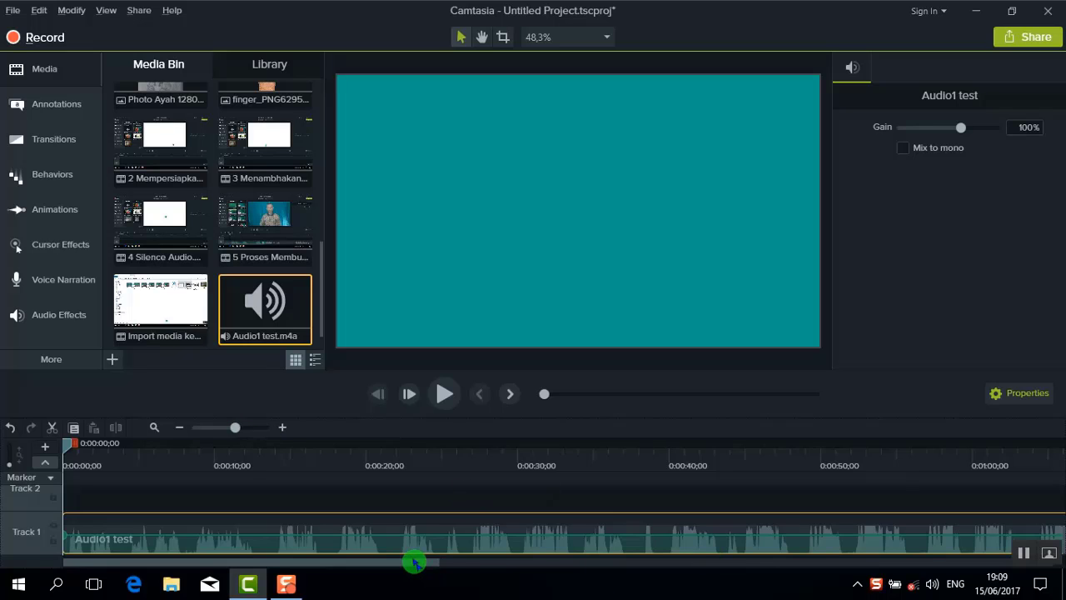
left_click_drag(411, 561, 1030, 576)
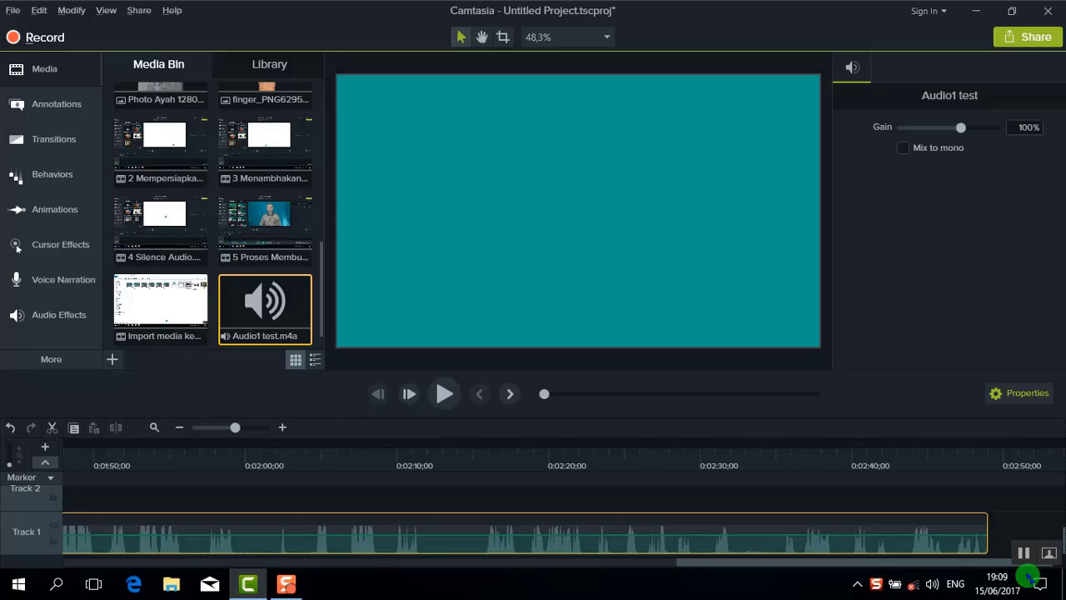
left_click_drag(994, 576, 322, 558)
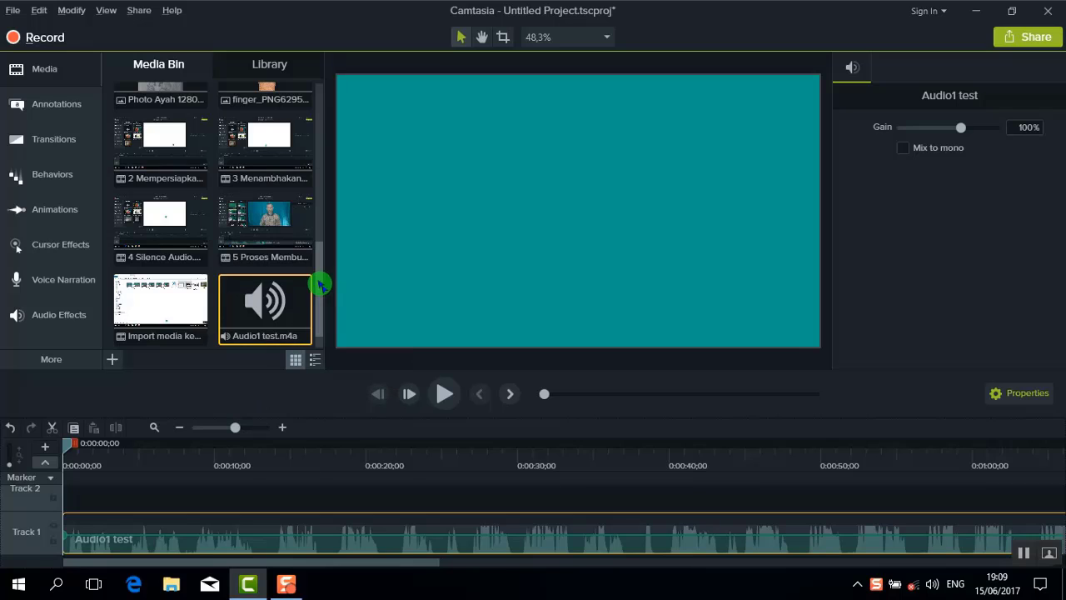
Step: Add the Photo 1280 kali 720 image to Track 2 at the start and extend it to the end of the audio clip
left_click_drag(320, 284, 324, 193)
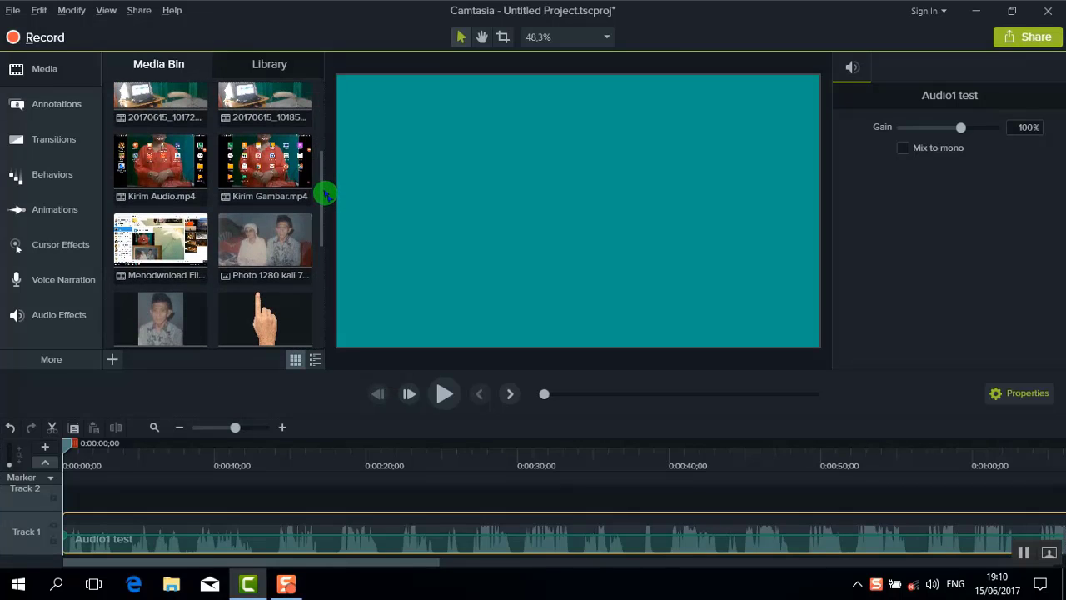
right_click(264, 253)
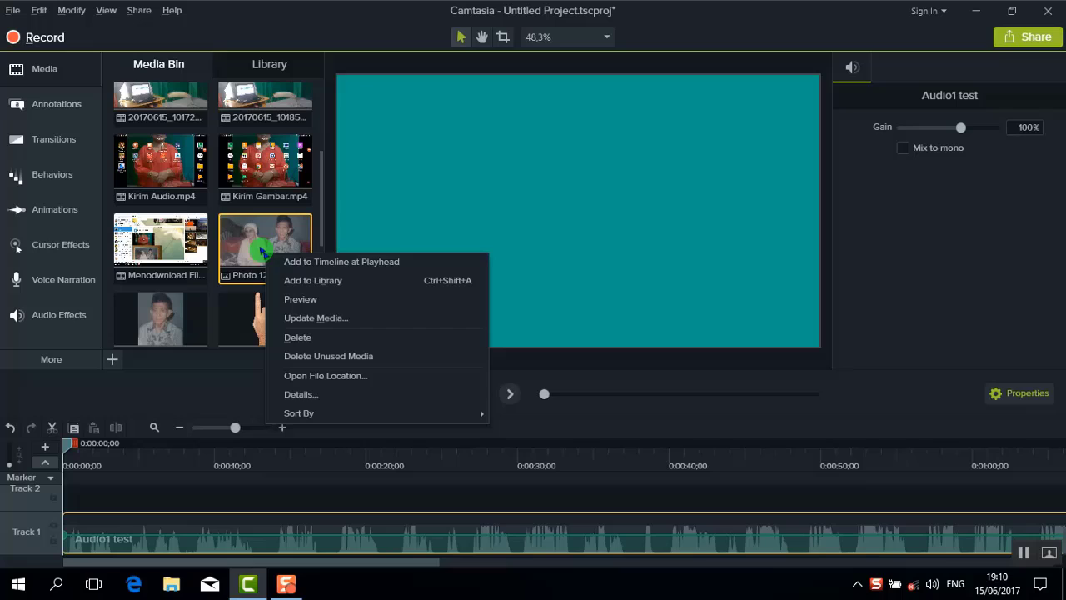
left_click(297, 263)
left_click(135, 533)
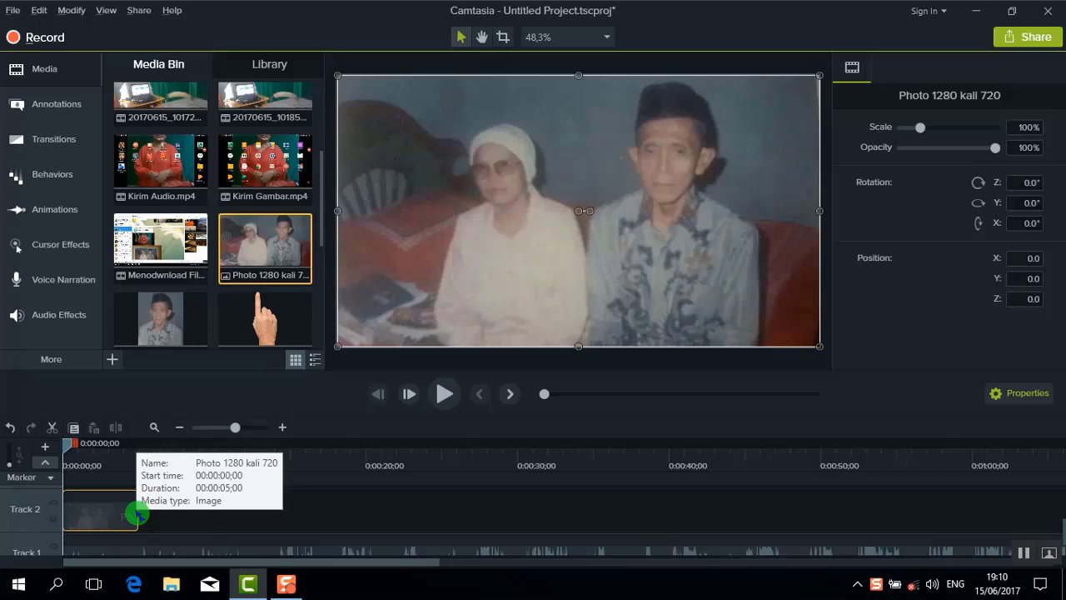
left_click(220, 432)
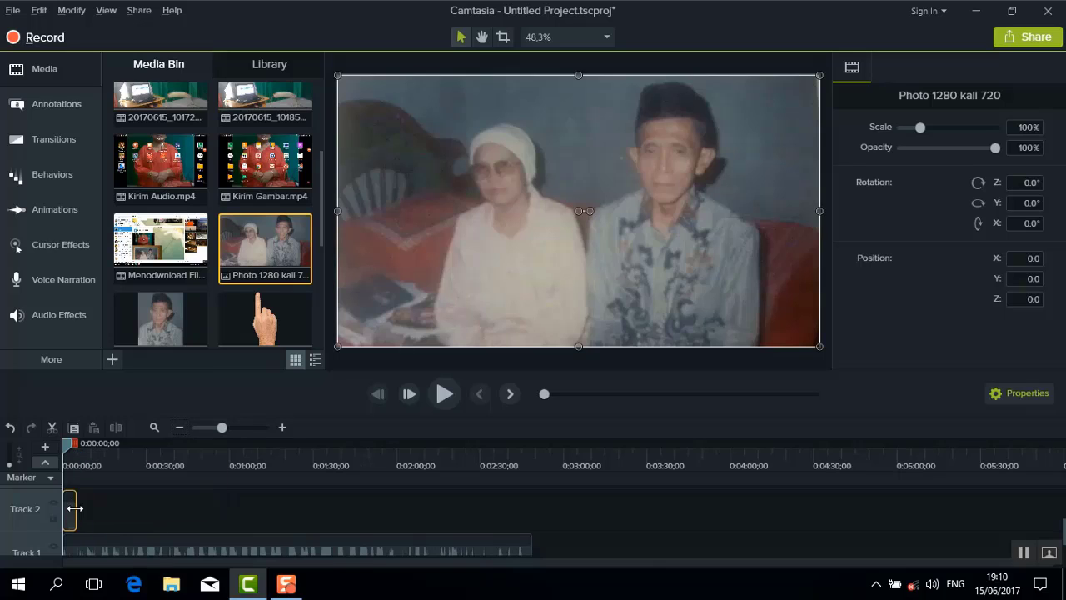
left_click_drag(91, 511, 525, 525)
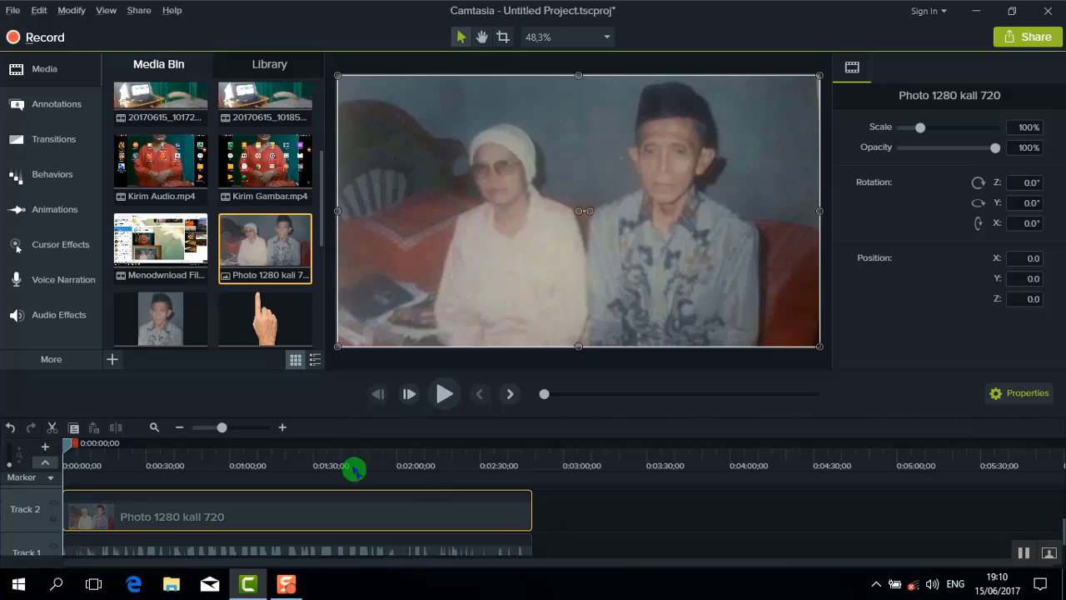
Step: Play the opening seconds of the timeline as a preview and return the playhead to the start
left_click(245, 428)
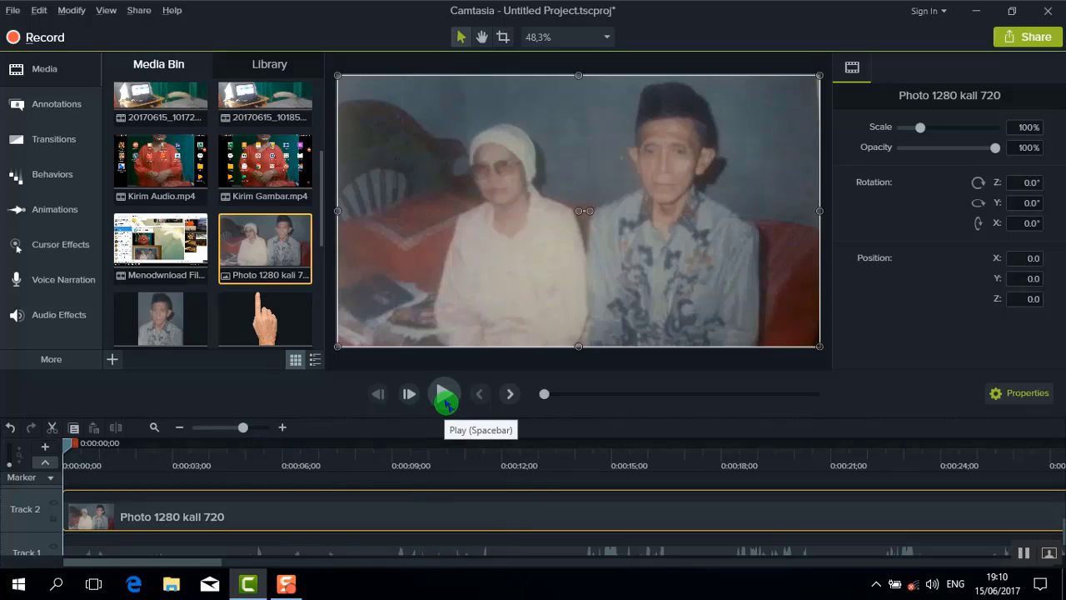
left_click(445, 398)
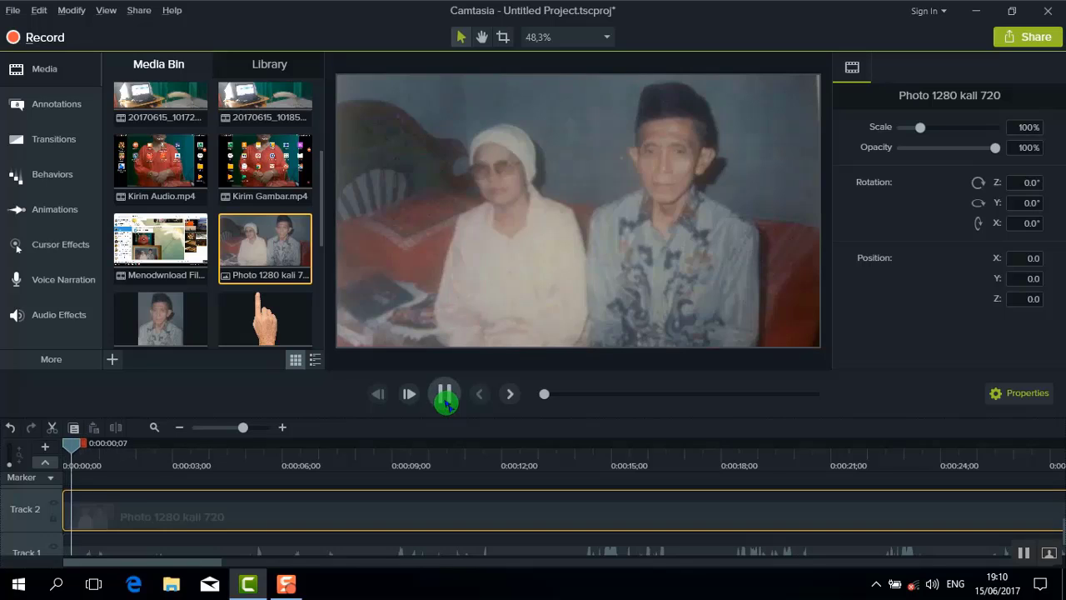
left_click(445, 398)
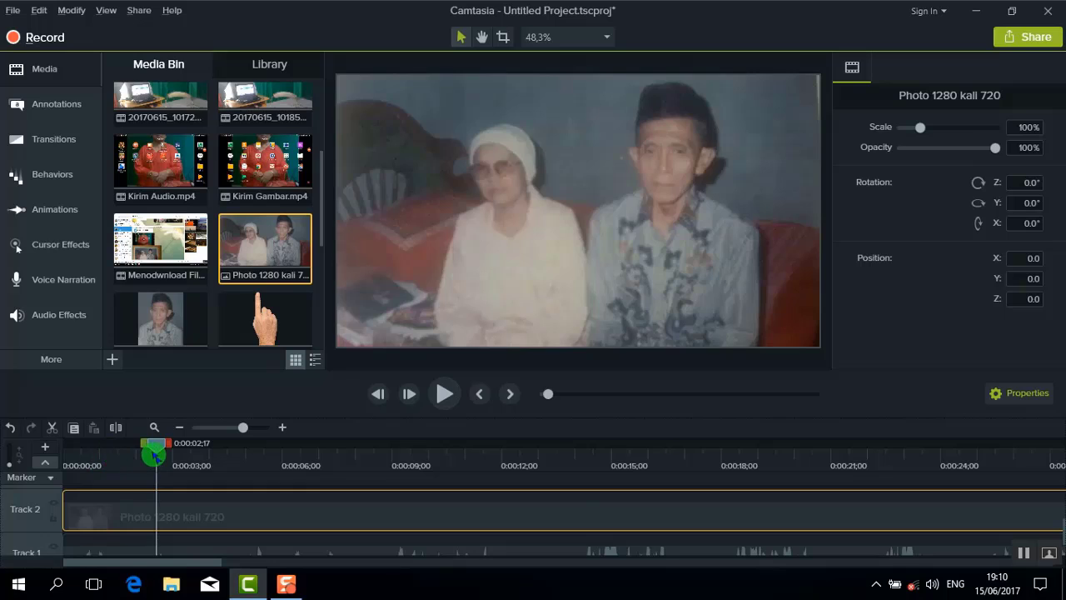
left_click_drag(150, 454, 52, 452)
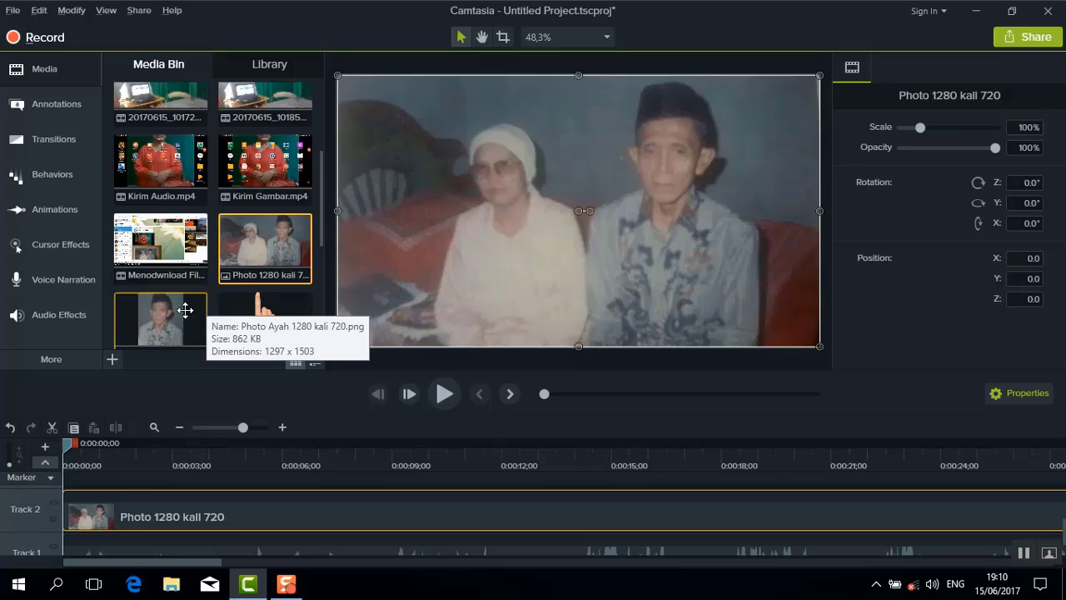
Step: Place Photo Ayah 1280 kali 720 at the start of Track 3 and extend it to the end of the Track 2 photo
scroll(163, 319, "down", 1)
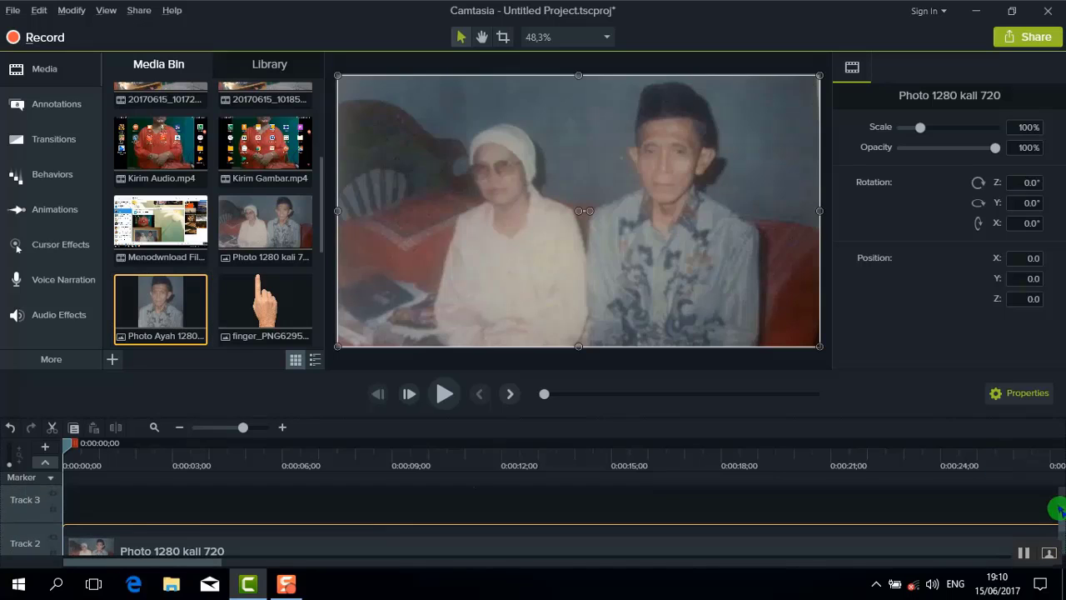
left_click_drag(161, 309, 83, 508)
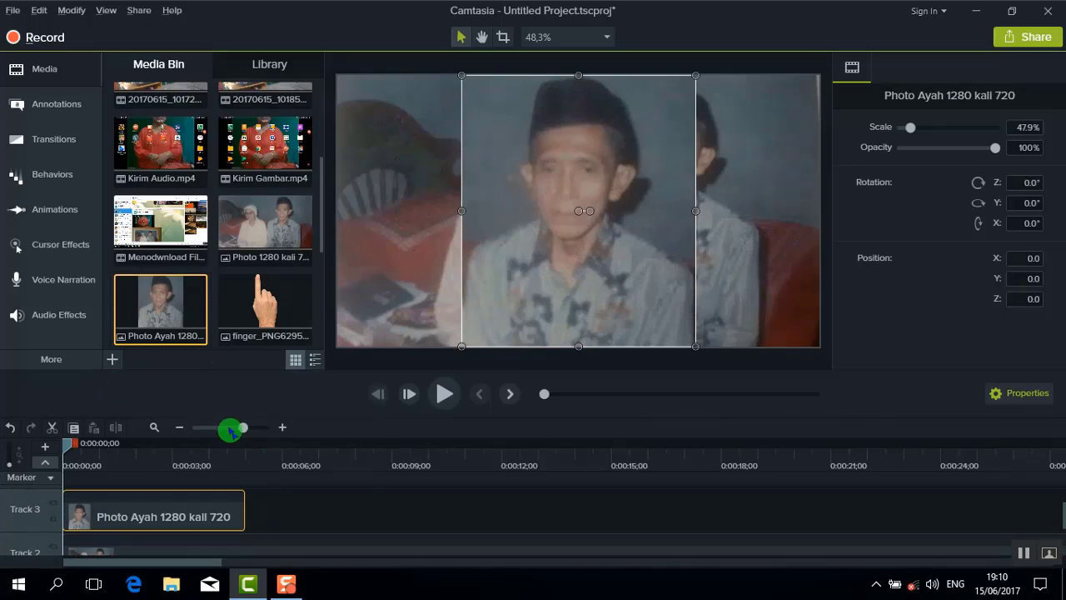
left_click_drag(230, 428, 226, 427)
left_click_drag(87, 514, 920, 524)
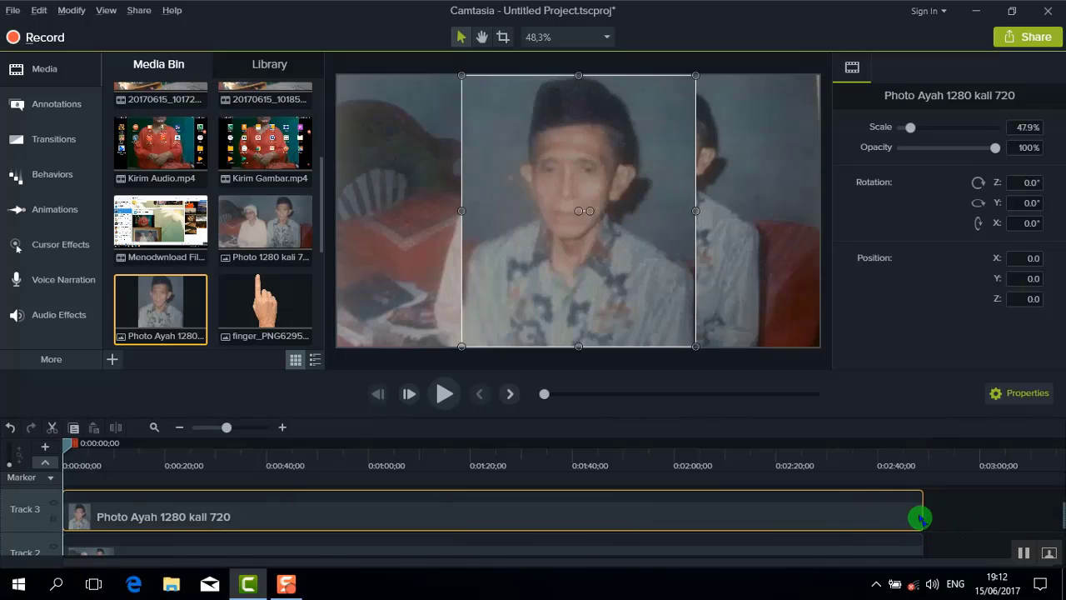
Step: Shrink the Track 3 photo to about 4.1% in the canvas's lower-left corner and add a custom animation to it at 0:01:20;04
left_click_drag(695, 75, 354, 334)
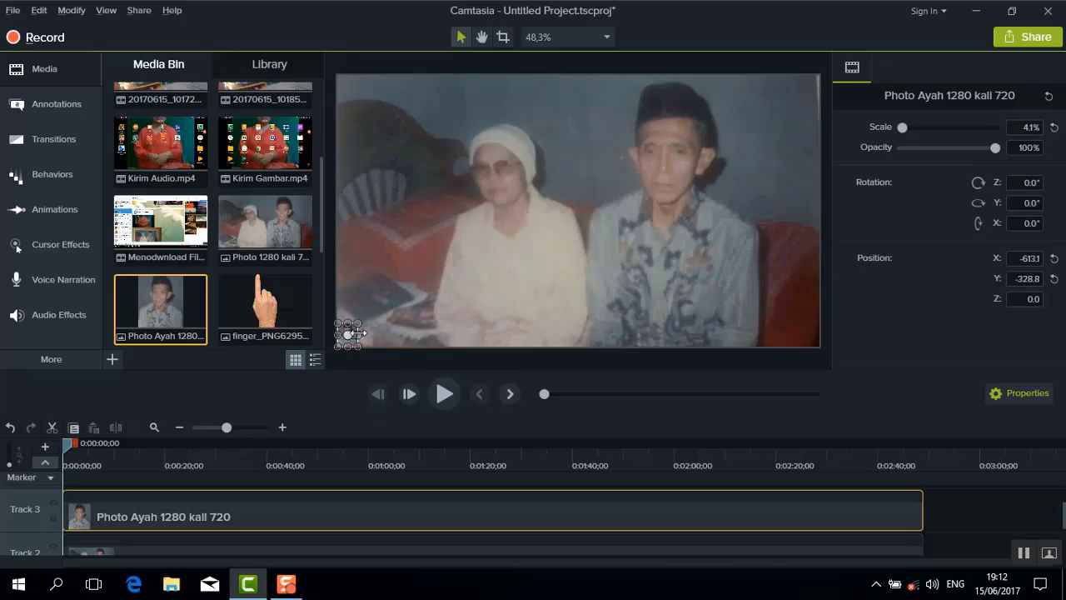
left_click(471, 463)
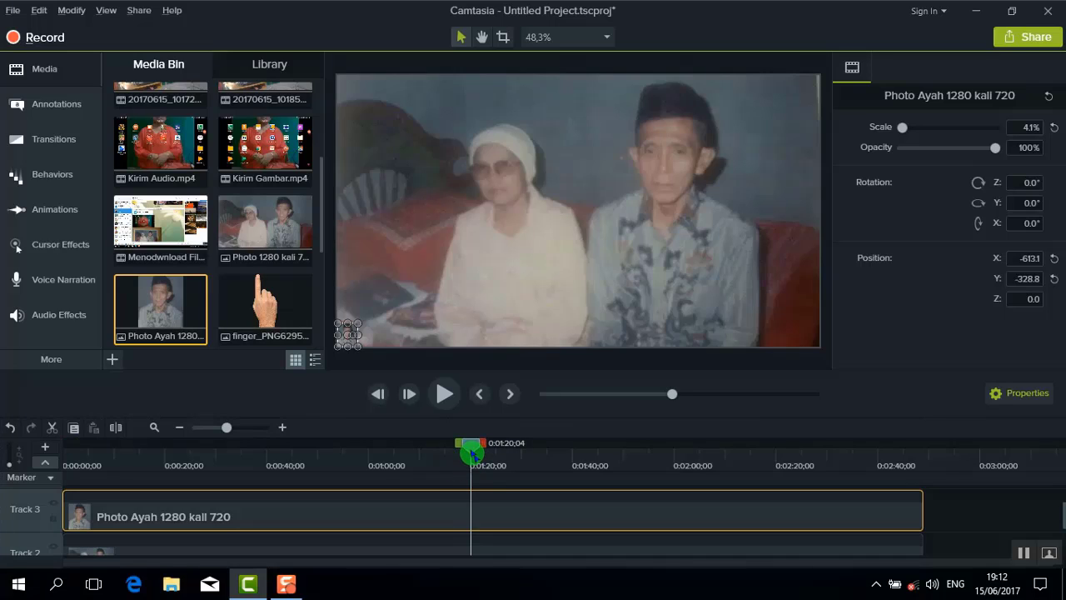
left_click(72, 11)
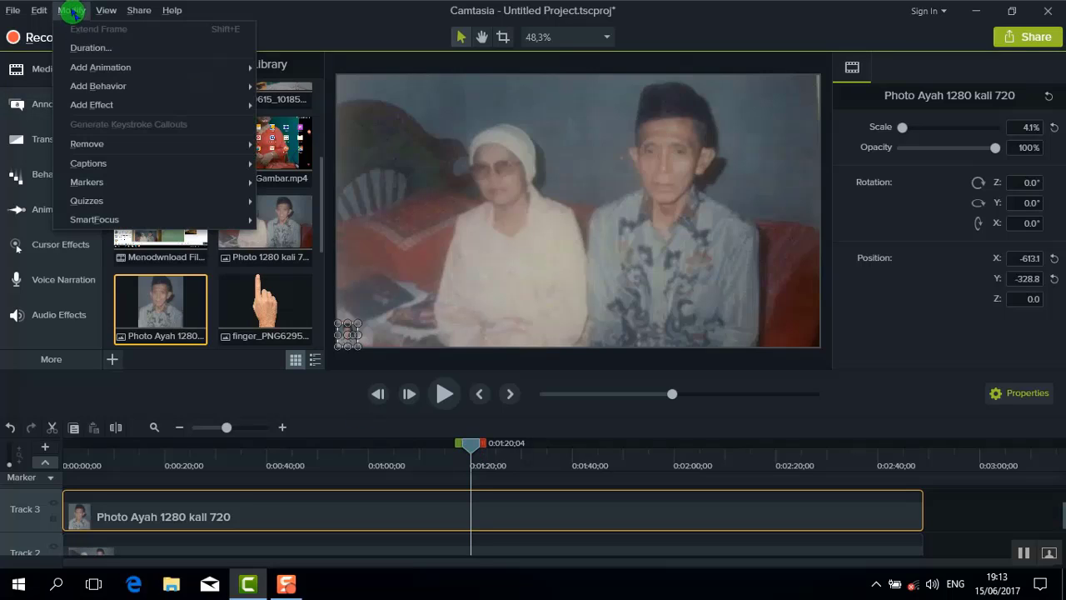
mouse_move(96, 68)
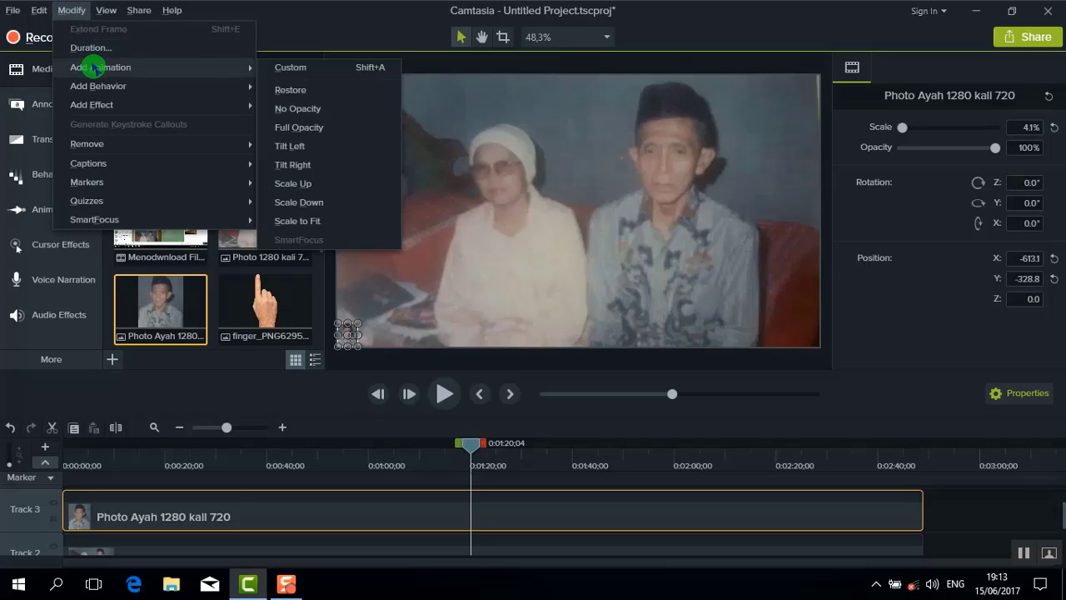
left_click(289, 66)
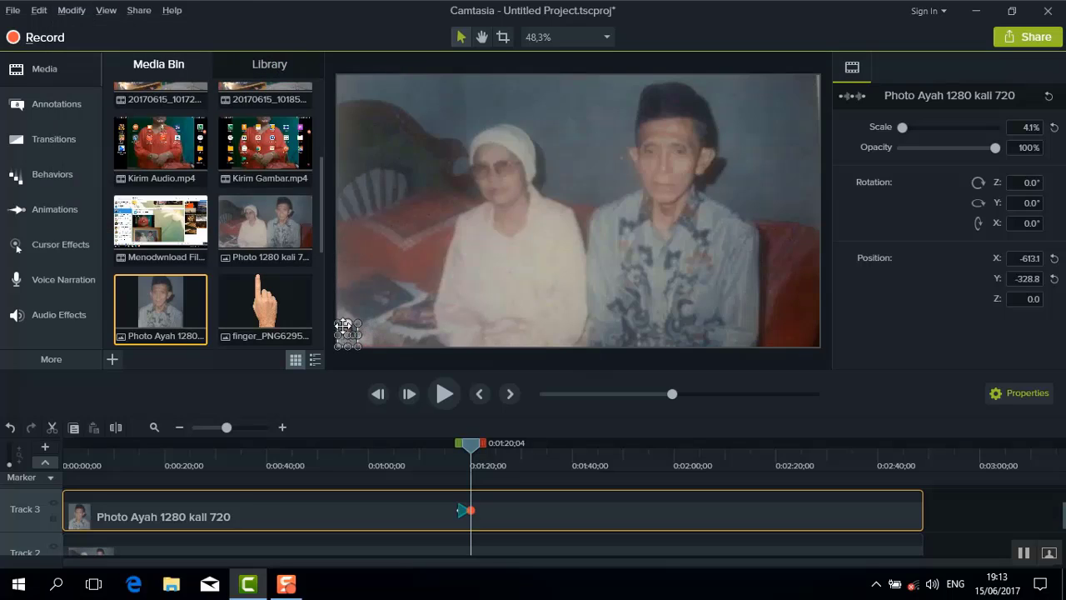
Step: Enlarge the photo to about 35.4% over the matching man at X 253.3, Y 93.7, and stretch the animation back to the clip's start
left_click_drag(343, 326, 585, 247)
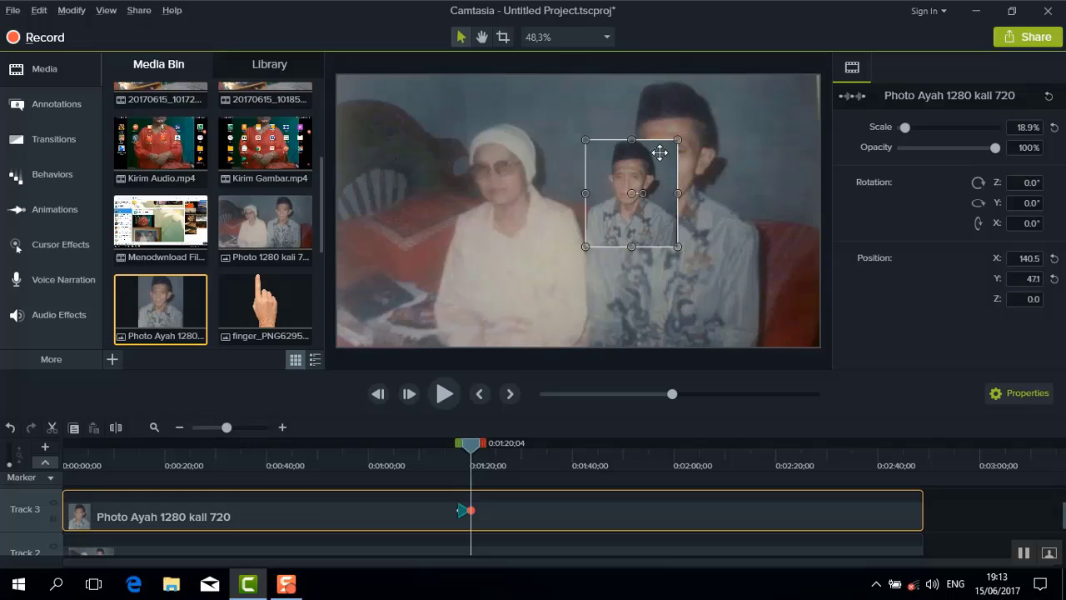
left_click_drag(658, 152, 752, 285)
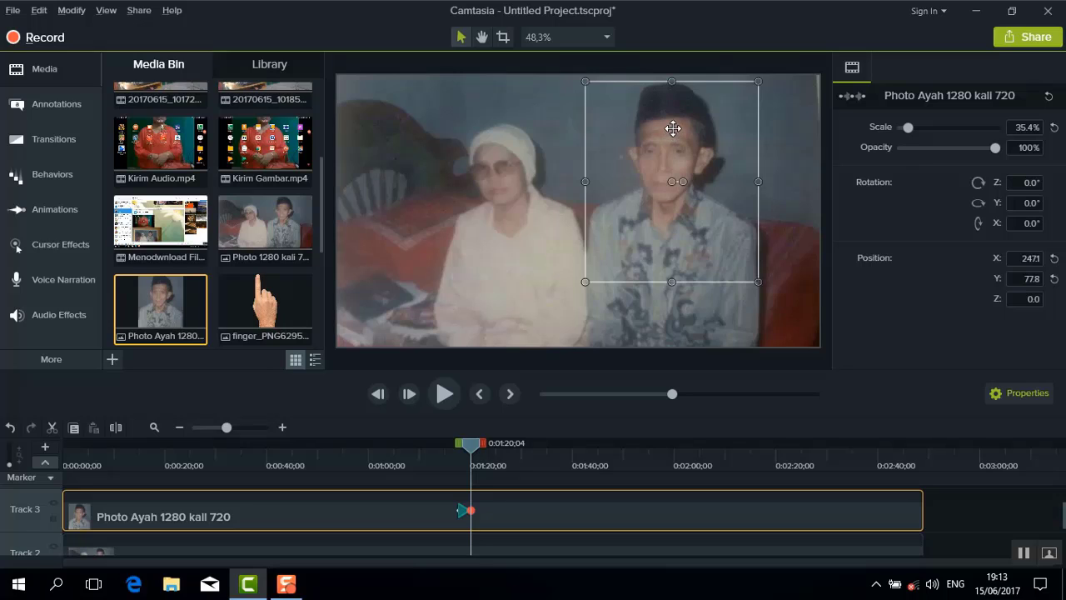
left_click_drag(672, 125, 674, 126)
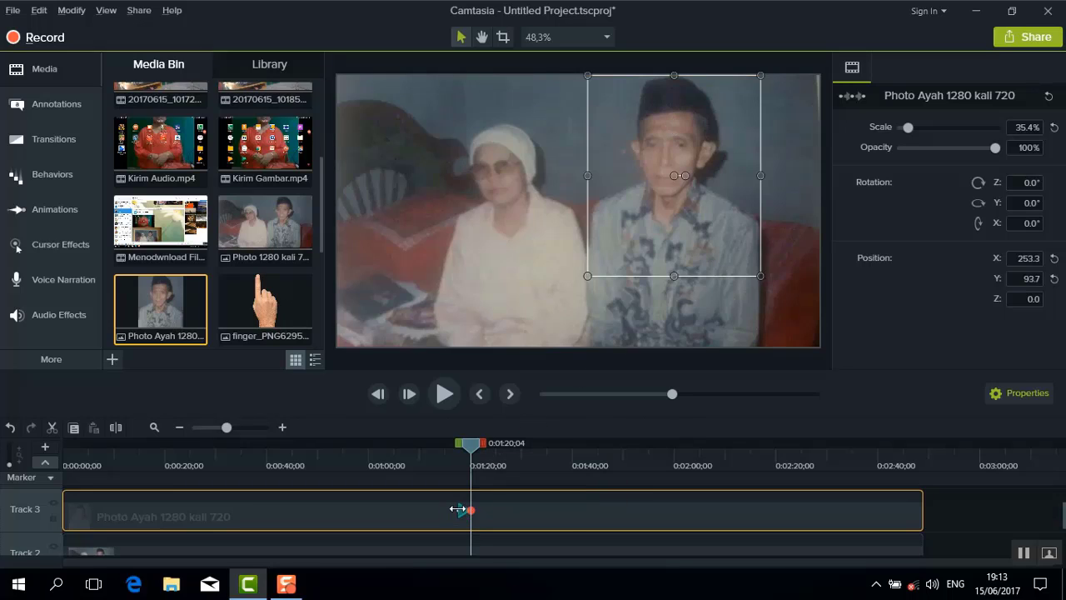
left_click_drag(457, 509, 66, 525)
Step: Add a custom animation ending at 0:02:48;20 that shrinks the Track 3 photo to about 4.1% in the lower-right corner, spanning back to the first animation
left_click_drag(214, 511, 499, 500)
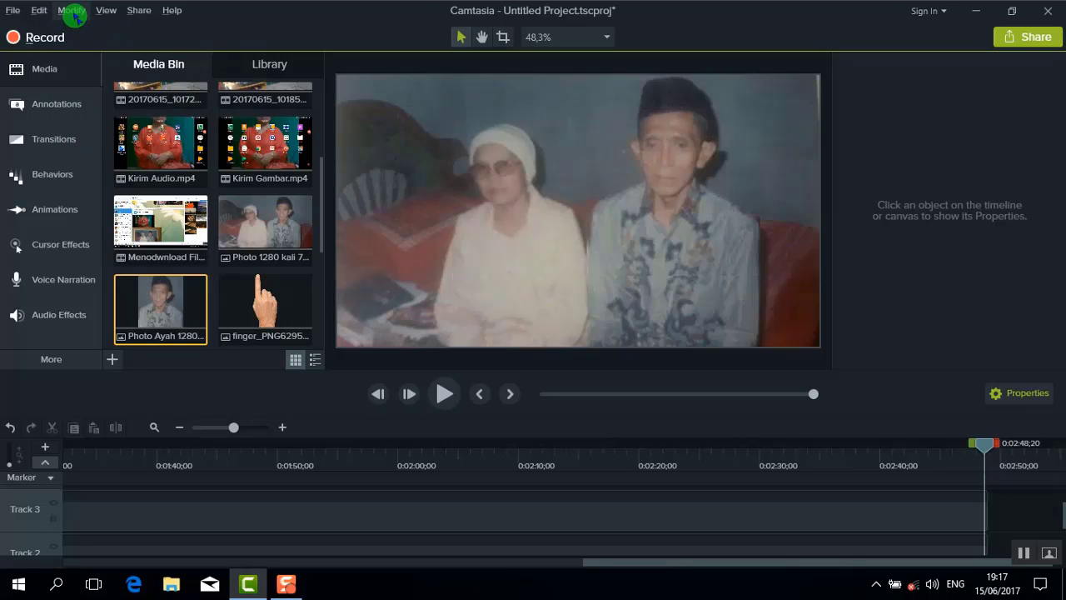
left_click(73, 13)
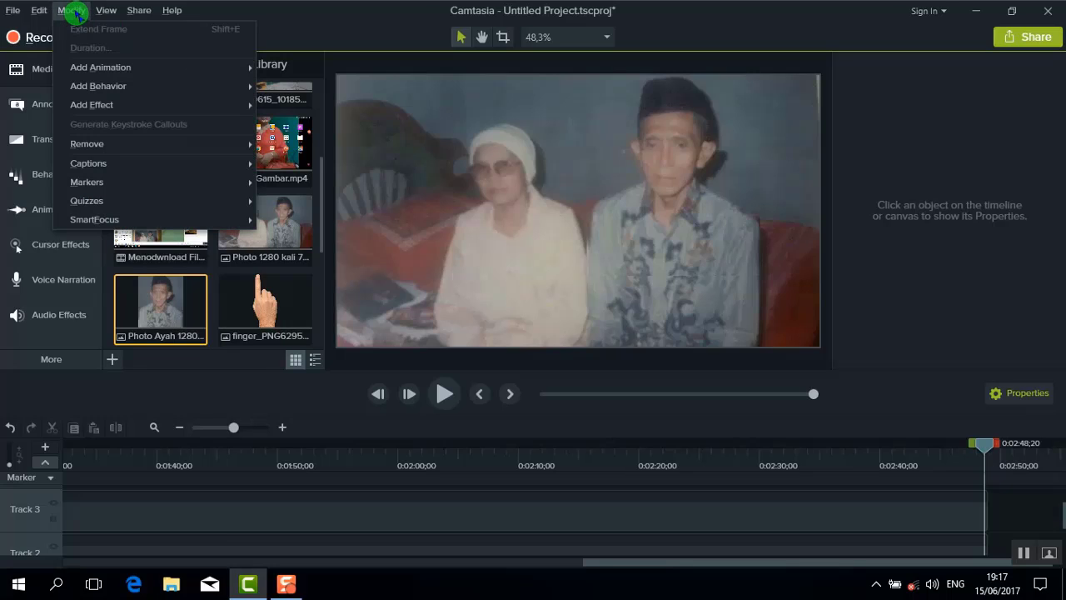
left_click(822, 517)
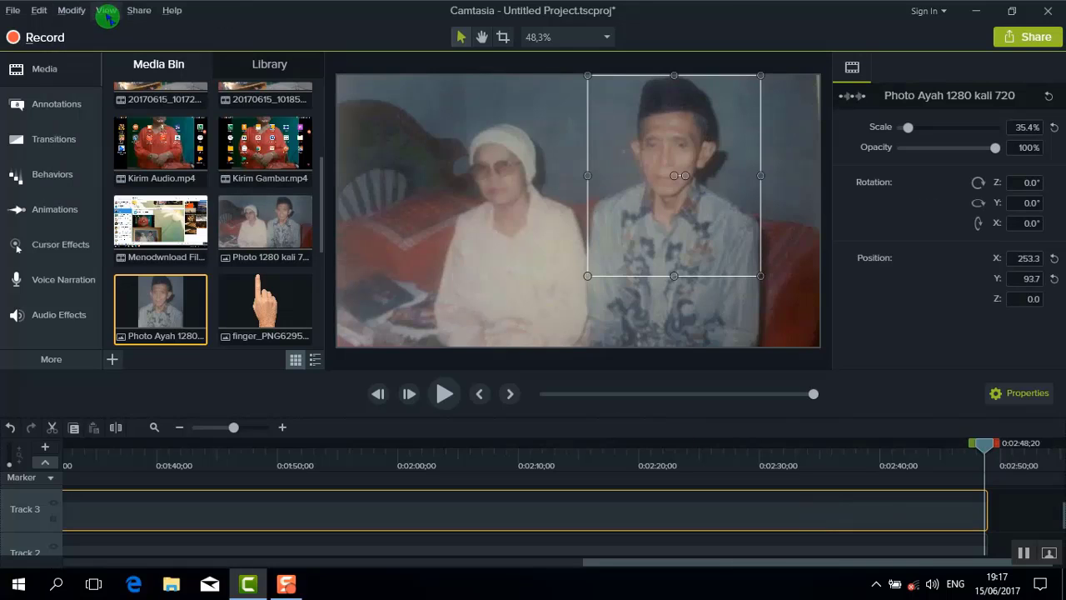
left_click(71, 11)
mouse_move(90, 70)
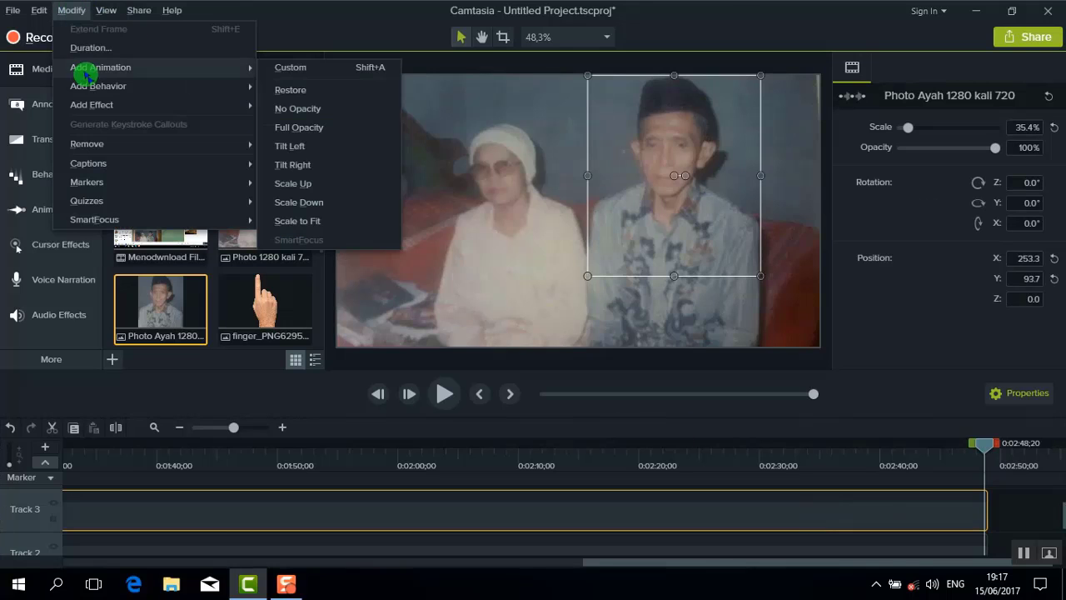
left_click(286, 70)
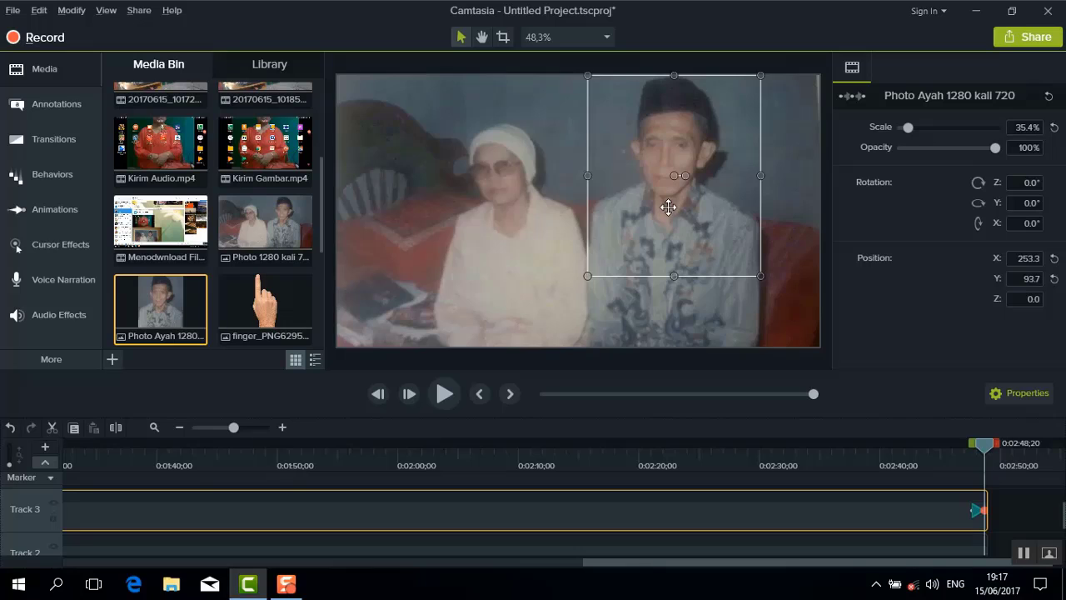
left_click_drag(589, 276, 808, 340)
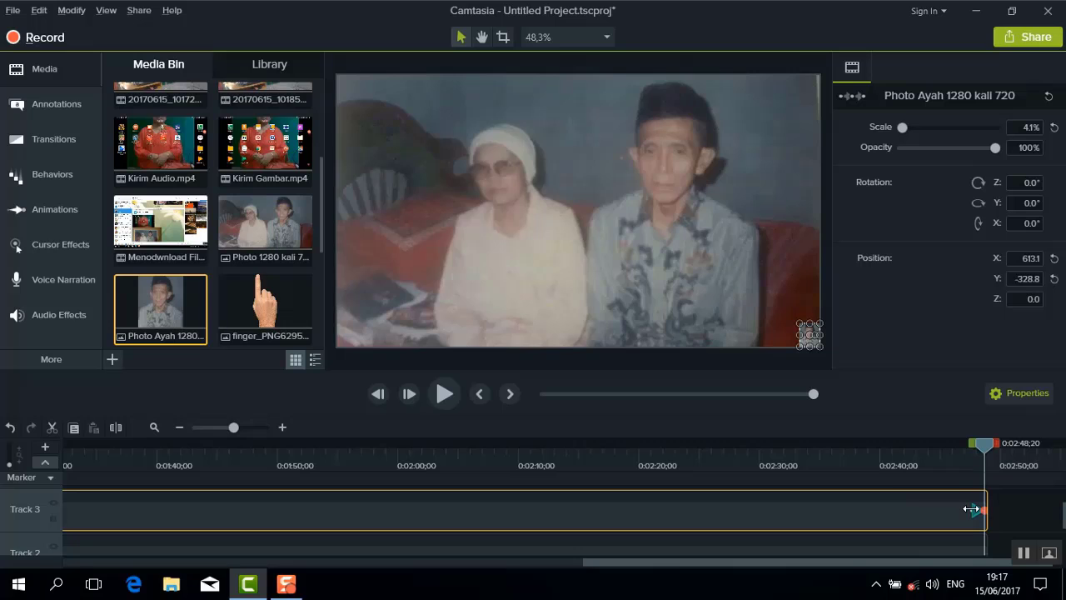
left_click_drag(971, 510, 430, 528)
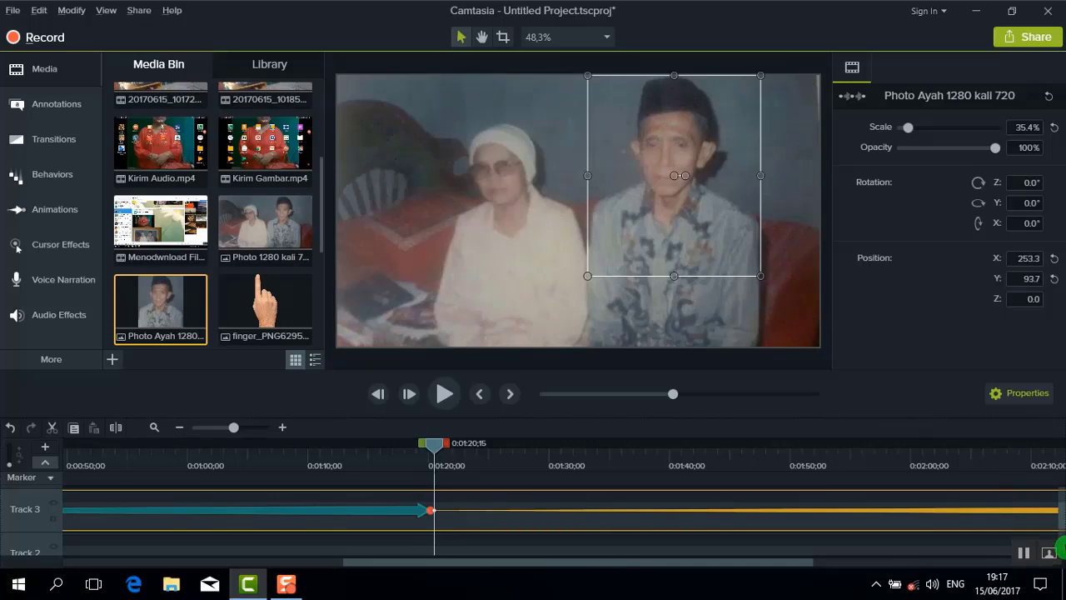
Step: Add Photo Ayah 1280 kali 720 again at the start of Track 4 and extend the clip to about 0:01:18
scroll(1060, 523, "up", 2)
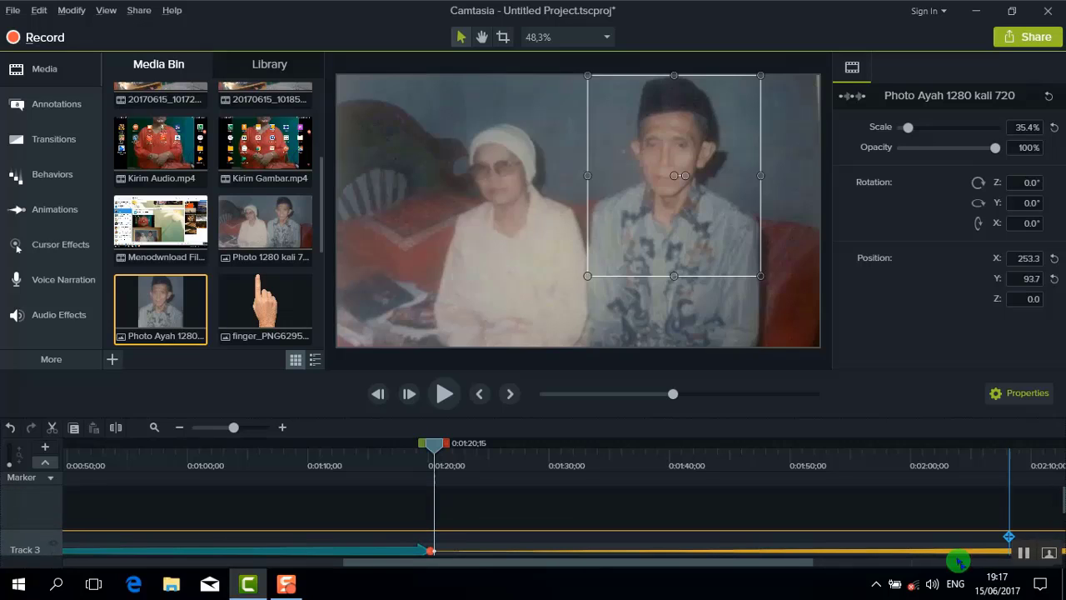
left_click_drag(774, 564, 400, 566)
left_click(67, 459)
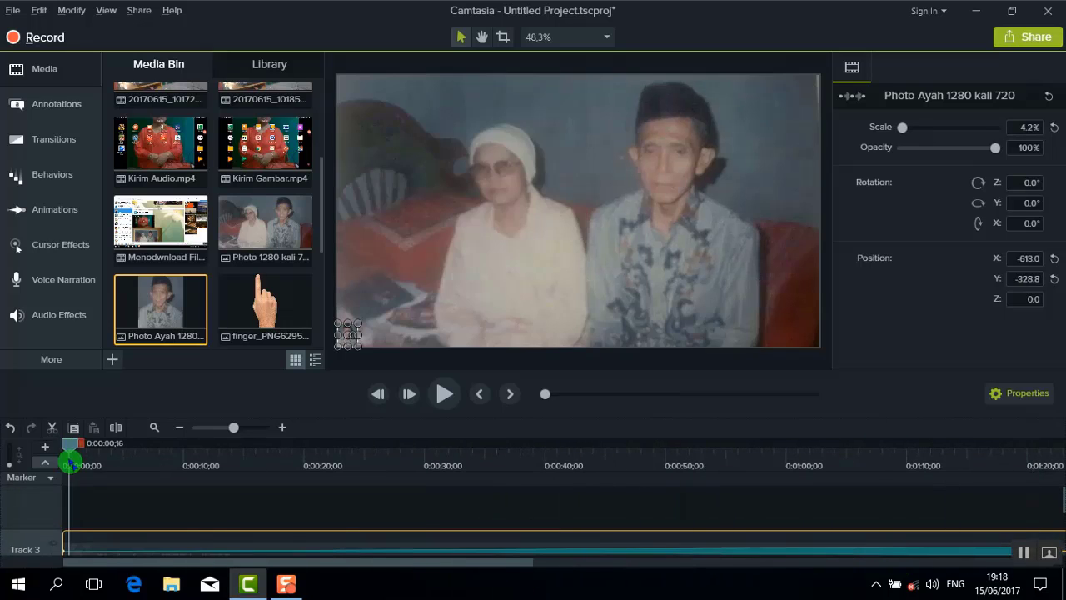
right_click(159, 298)
left_click(179, 310)
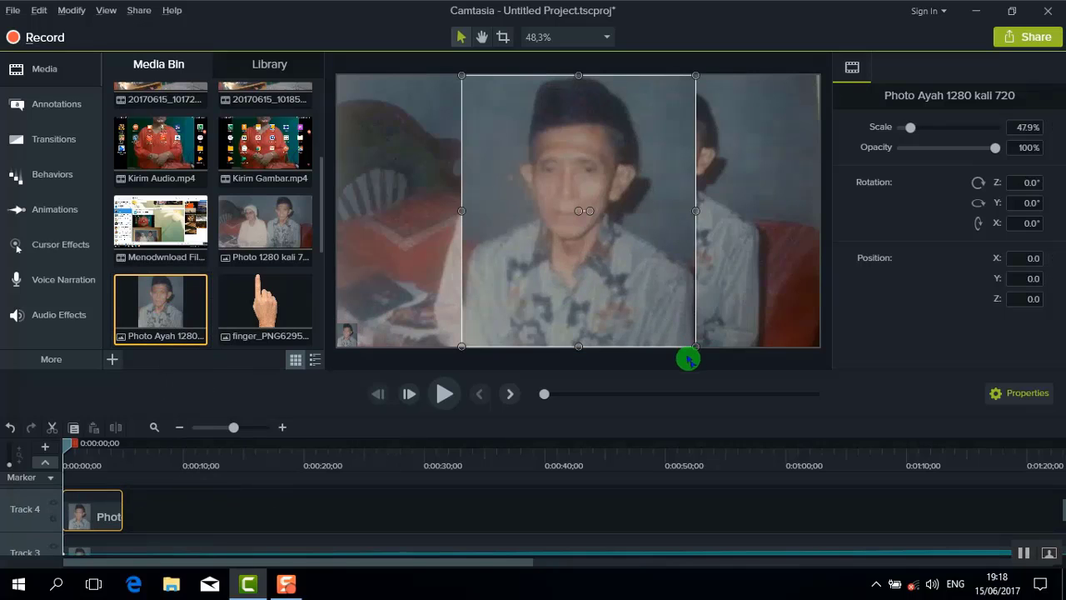
left_click_drag(122, 511, 1057, 524)
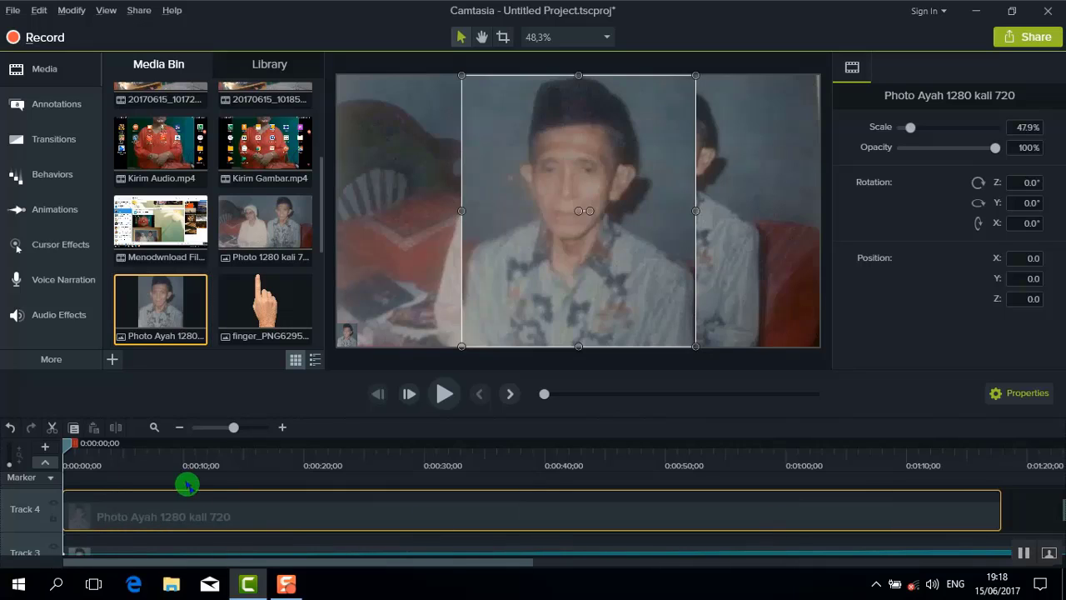
Step: Extend the Track 4 photo clip to about 0:02:48 and shrink the photo to about 4.5% in the canvas's upper-right corner
left_click(180, 428)
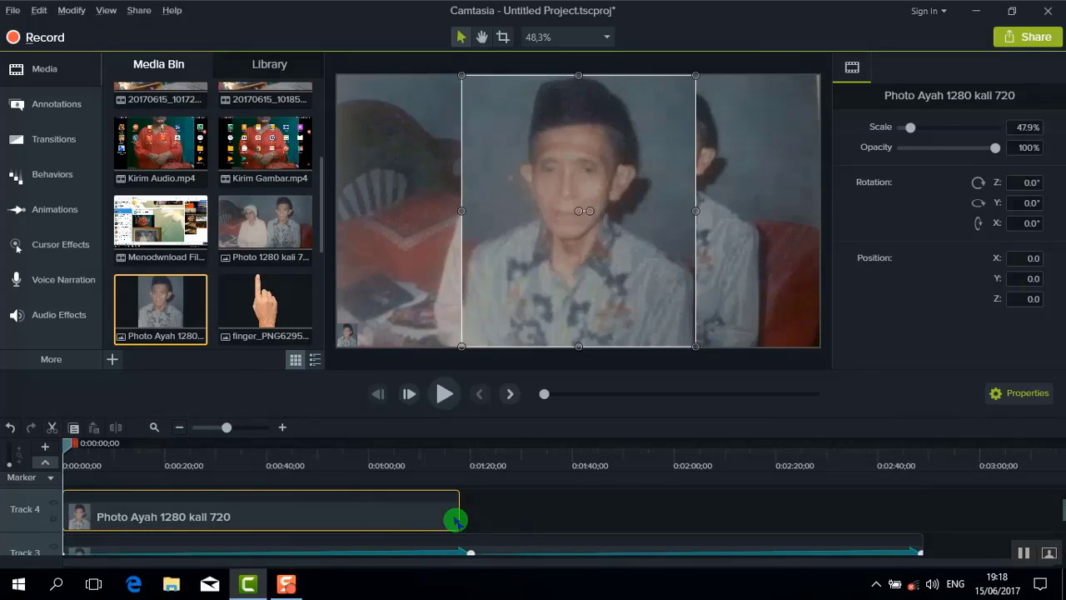
left_click_drag(454, 518, 459, 511)
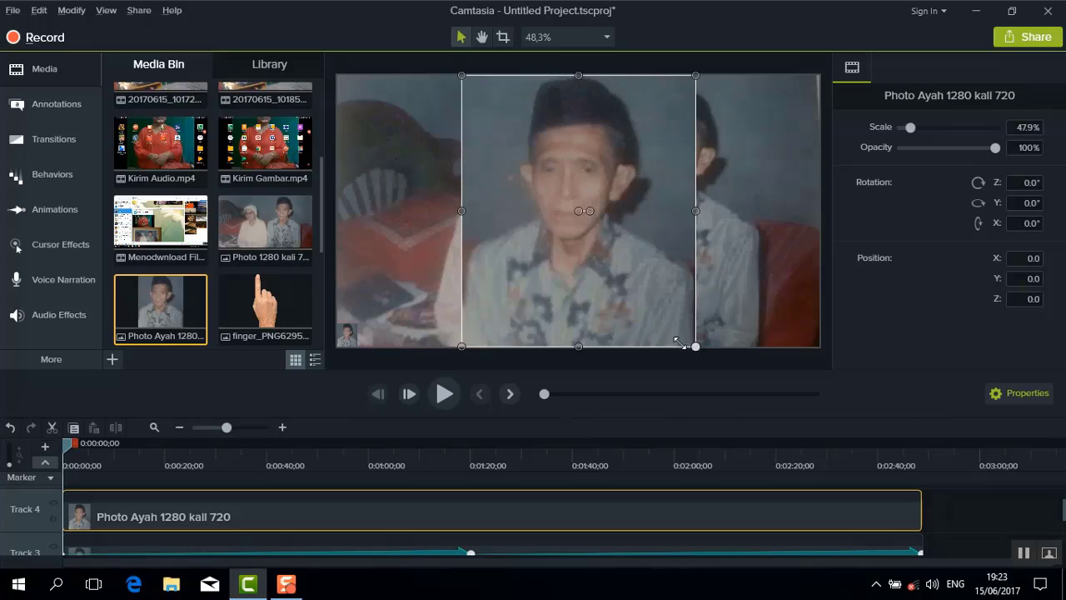
left_click_drag(677, 342, 807, 90)
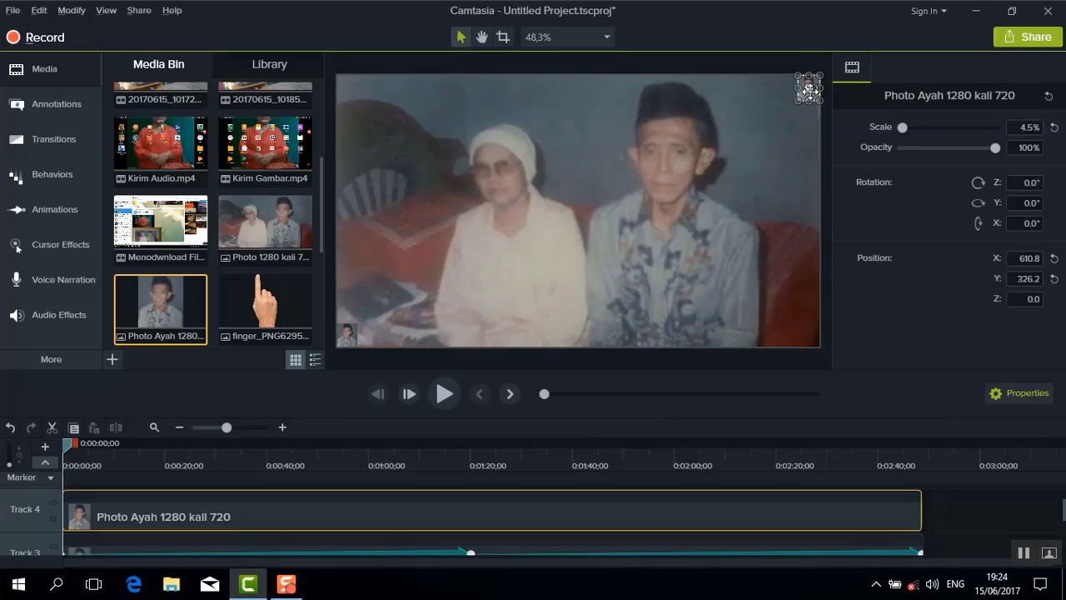
Step: Add a custom animation at 0:01:19;29 enlarging the Track 4 photo to about 35.4% at X 253.3, Y 93.7, stretched back to the clip's start
left_click(468, 461)
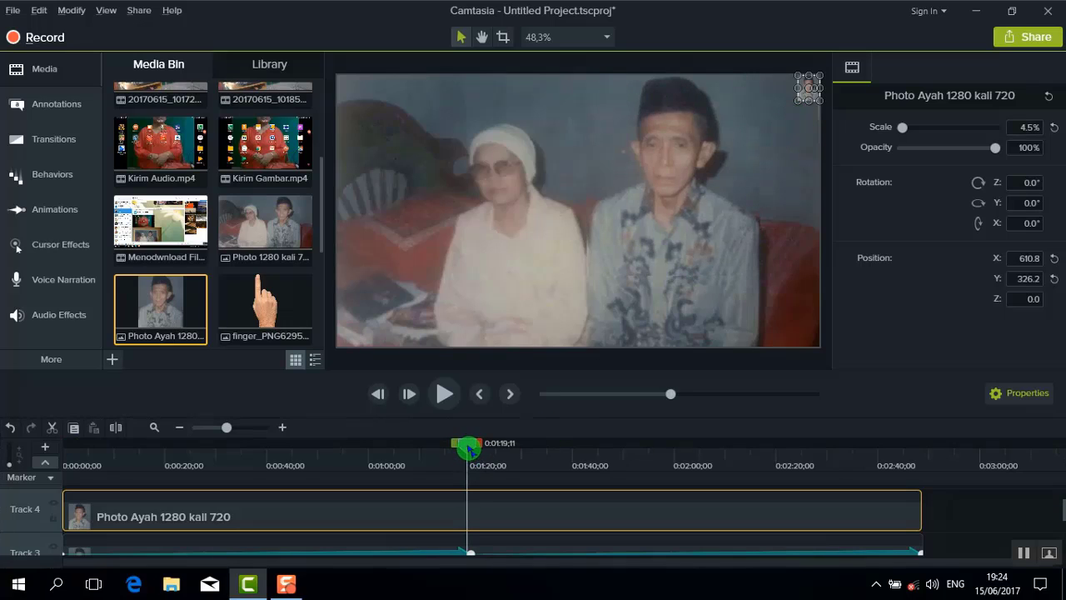
left_click_drag(468, 448, 471, 449)
left_click(463, 507)
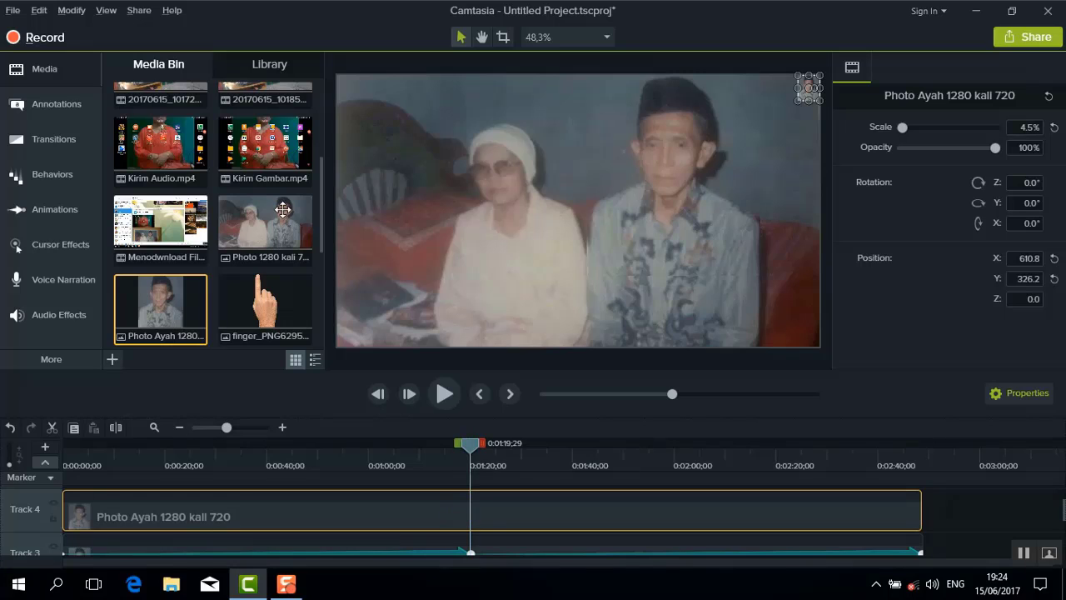
left_click(74, 12)
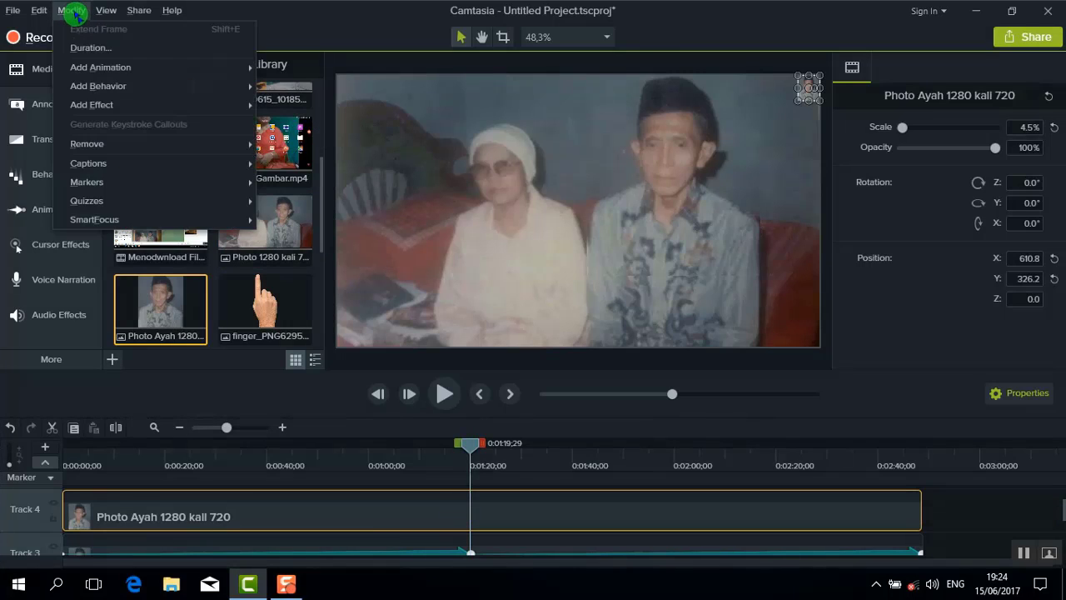
mouse_move(75, 68)
left_click(292, 70)
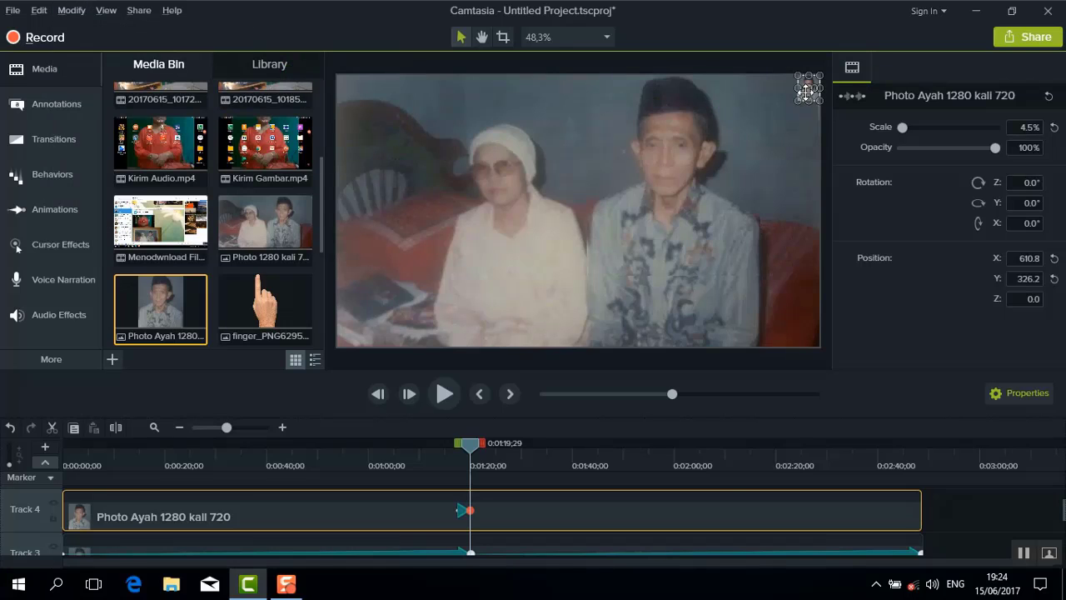
left_click_drag(806, 92, 742, 112)
left_click_drag(681, 121, 589, 265)
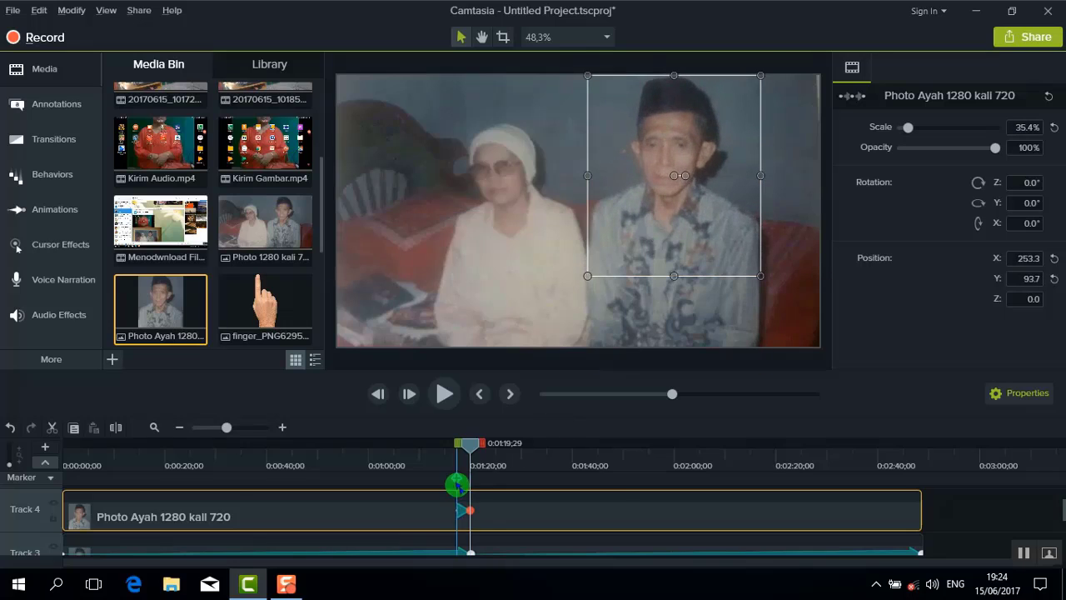
left_click_drag(456, 510, 50, 516)
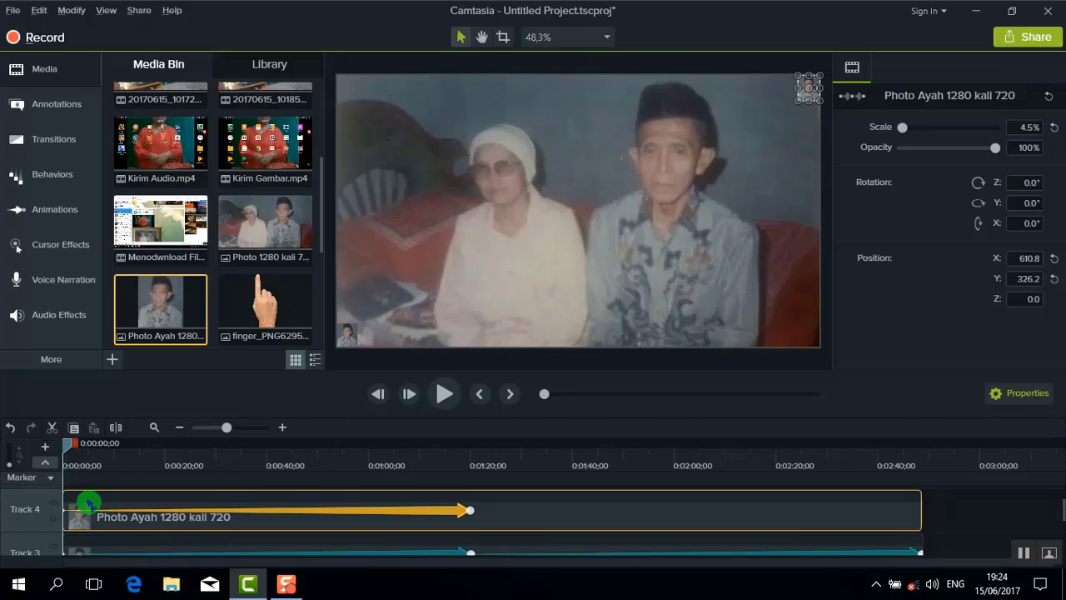
Step: Add a custom animation ending at 0:02:48;14 that shrinks the Track 4 photo to about 3.5% in the upper-left corner, spanning back to the first animation
left_click_drag(112, 445, 921, 478)
left_click(283, 428)
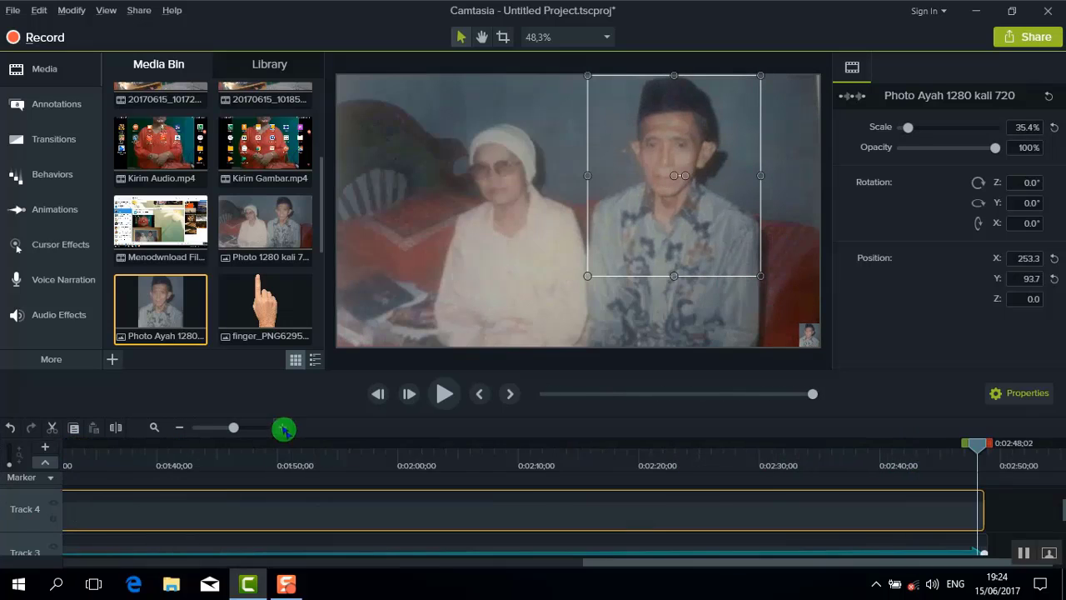
left_click(179, 427)
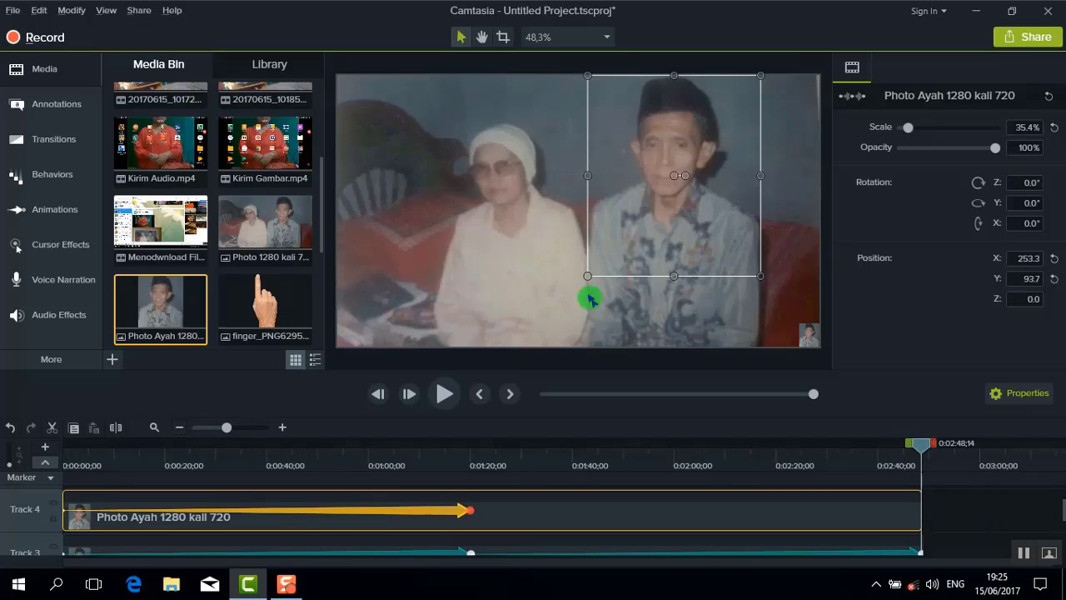
left_click(71, 10)
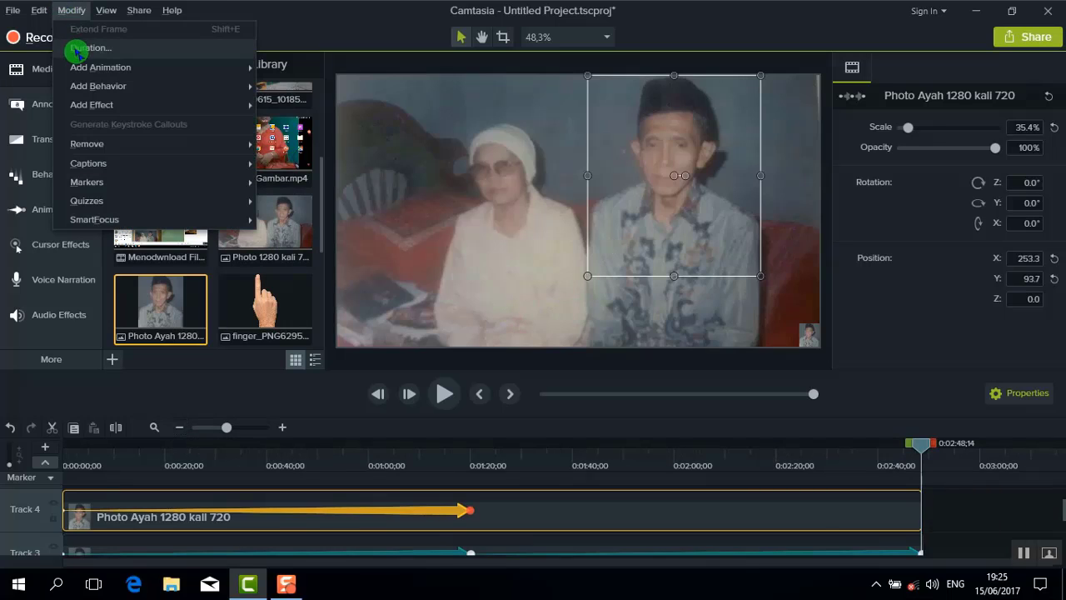
left_click(74, 12)
left_click(73, 10)
mouse_move(90, 68)
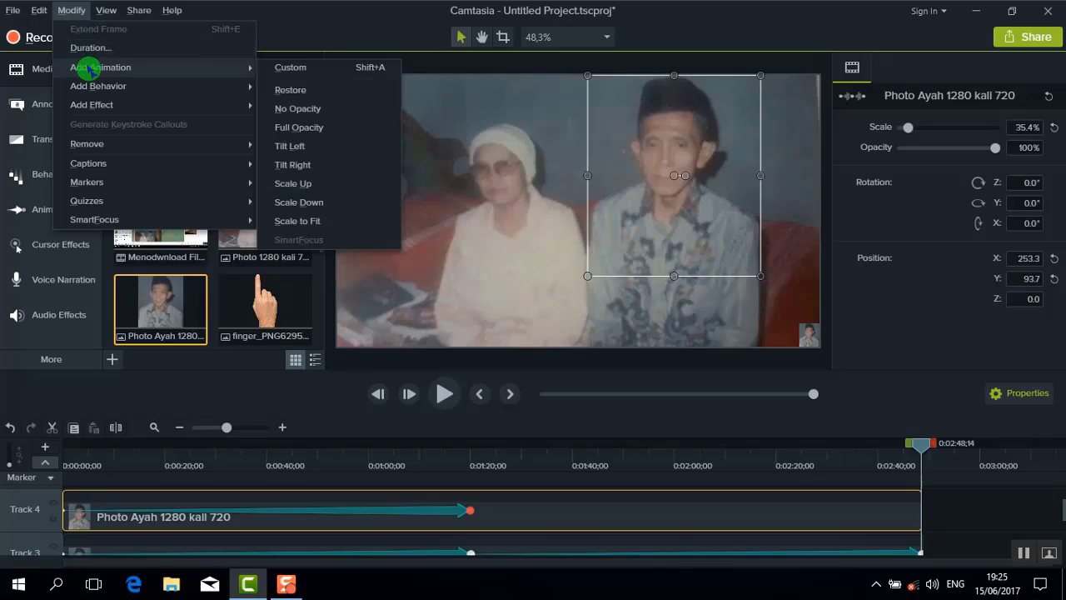
left_click(283, 69)
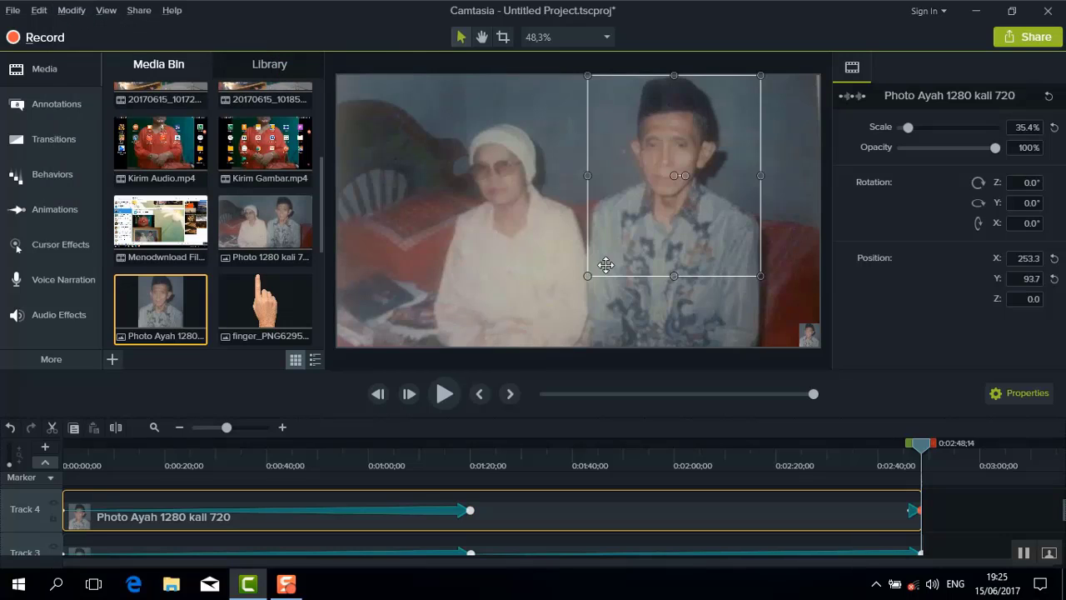
left_click_drag(626, 235, 378, 237)
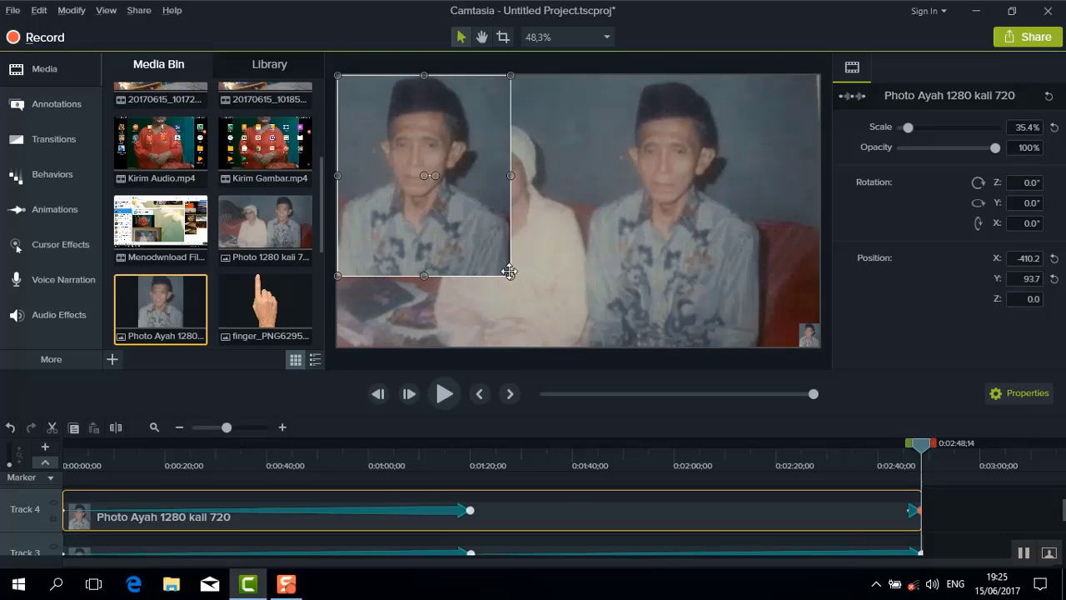
left_click_drag(508, 273, 357, 91)
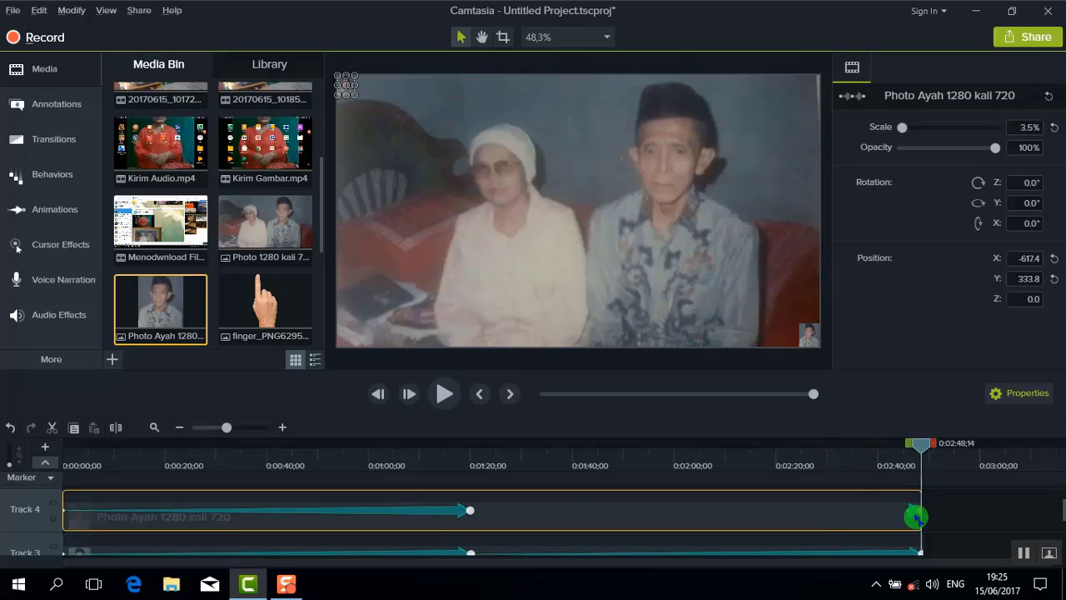
left_click_drag(908, 512, 470, 510)
Step: Scrub through the second half of the timeline and play back the animated photos
left_click(472, 456)
left_click_drag(472, 456, 930, 487)
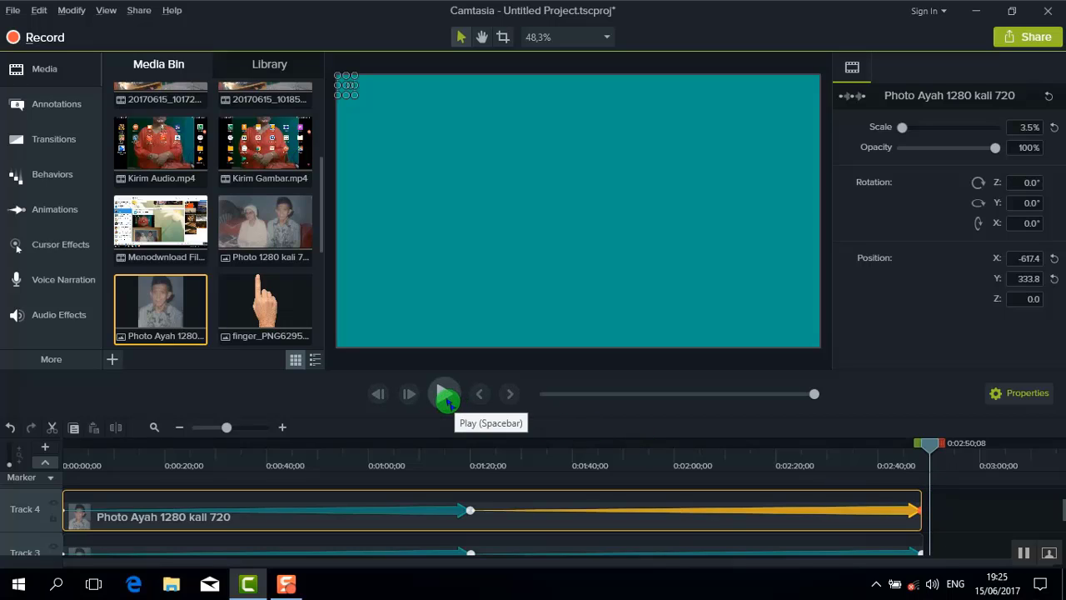
left_click(446, 395)
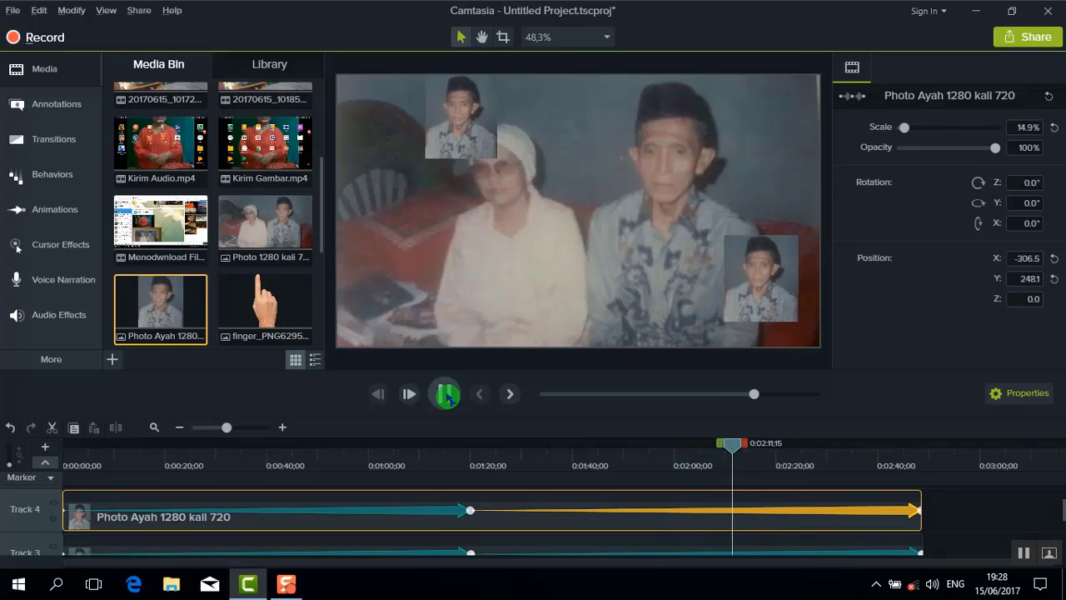
Step: Save the project
left_click(13, 10)
mouse_move(17, 65)
left_click(37, 86)
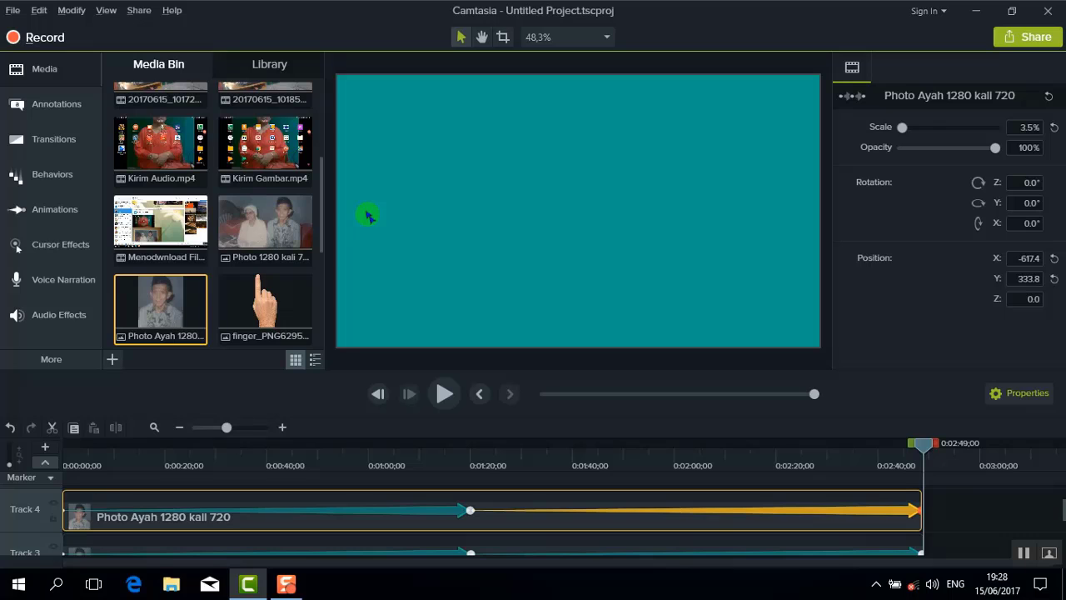
Step: Open the Basic style callouts and place the playhead at 0:00:00;12, where the Audio1 test waveform begins
left_click(754, 458)
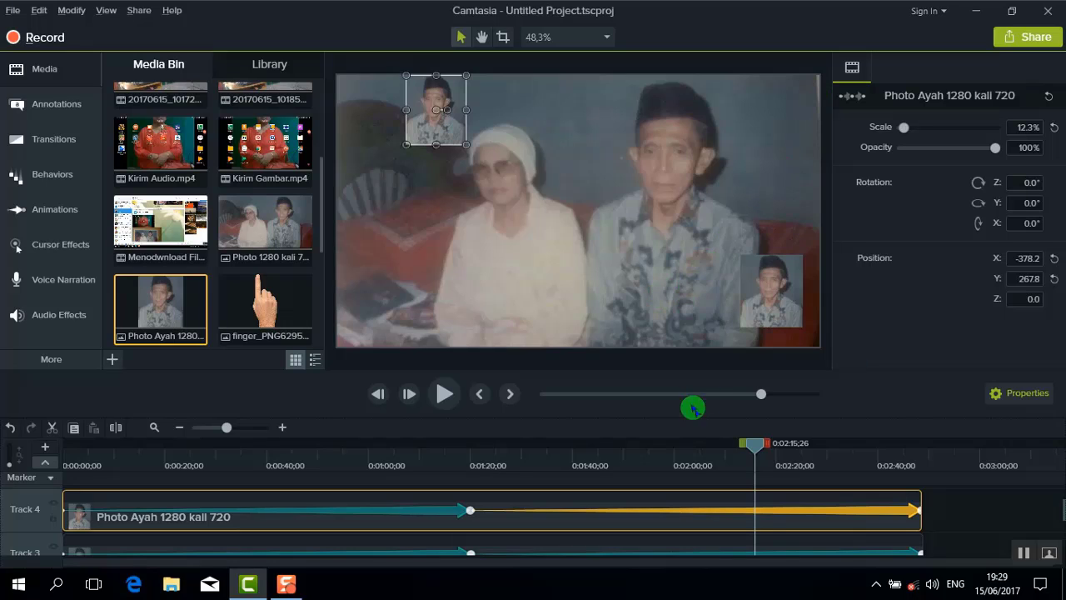
left_click(282, 428)
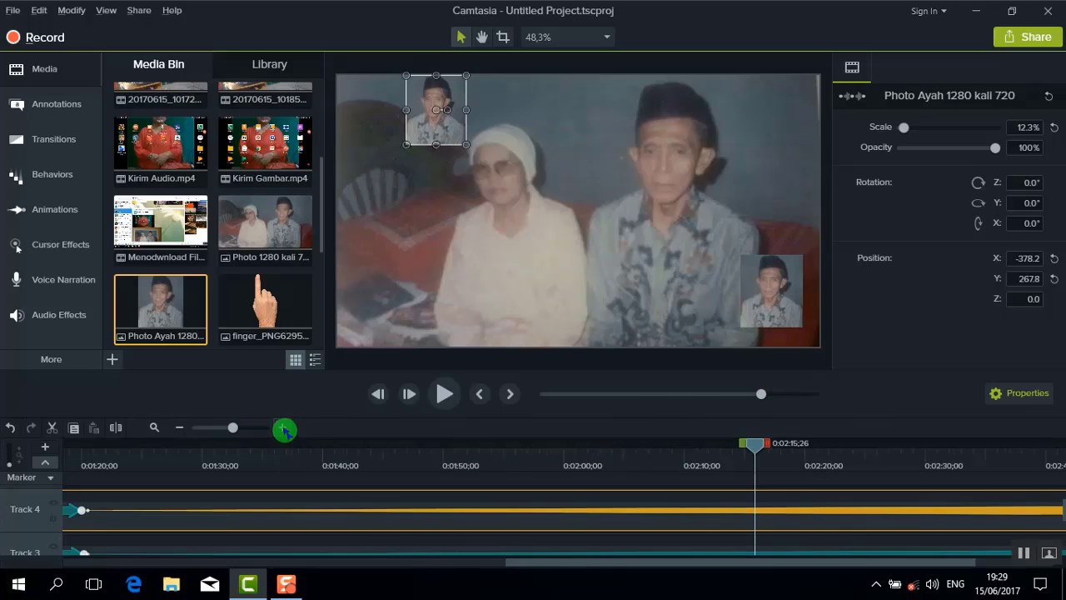
left_click(546, 395)
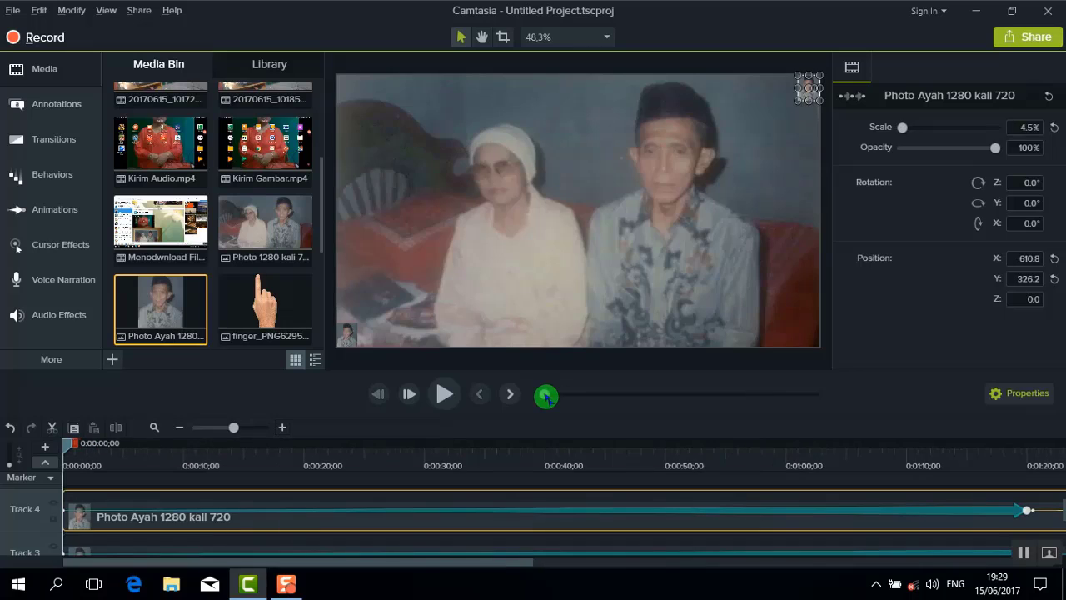
left_click_drag(1060, 499, 1056, 559)
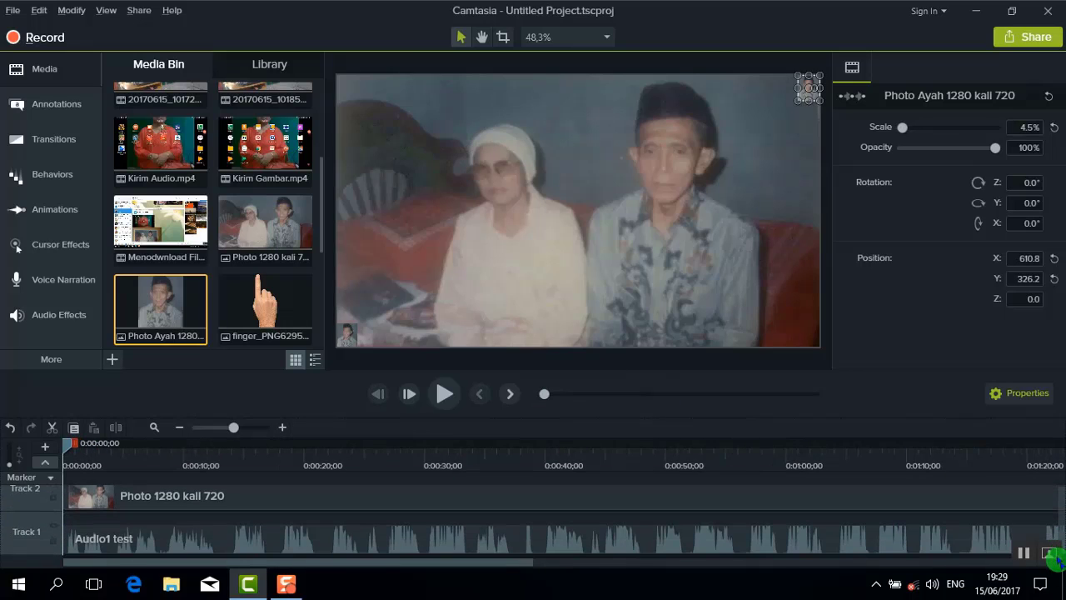
left_click(33, 105)
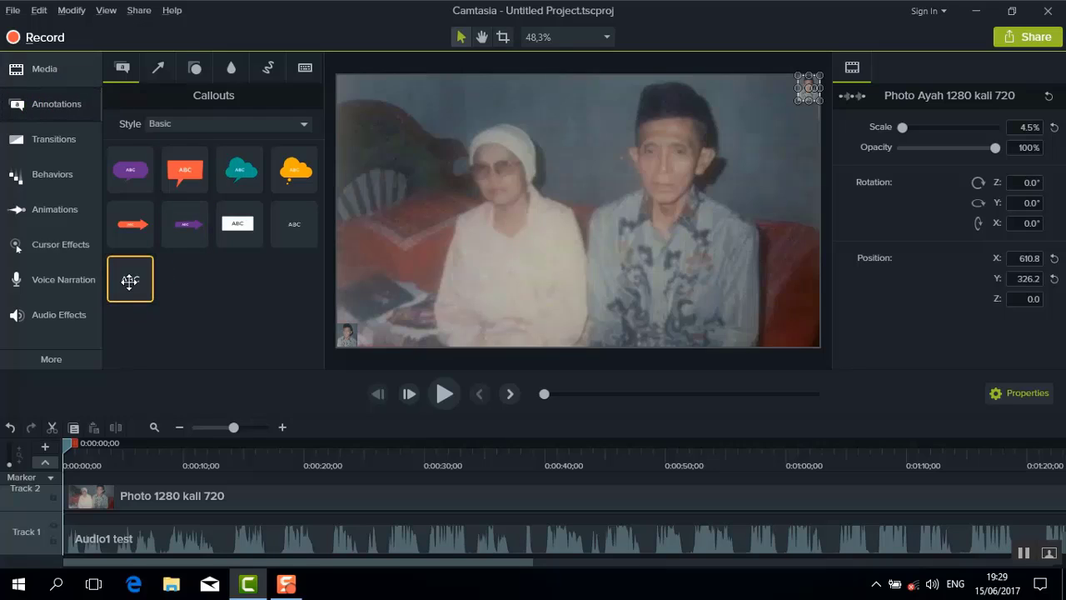
right_click(130, 282)
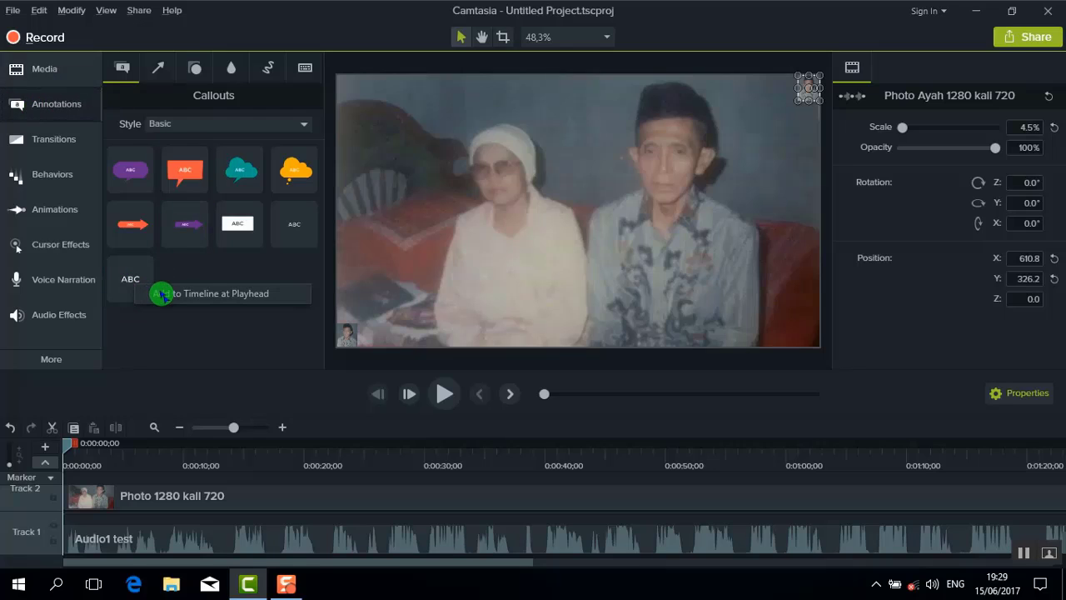
left_click(161, 293)
left_click(282, 427)
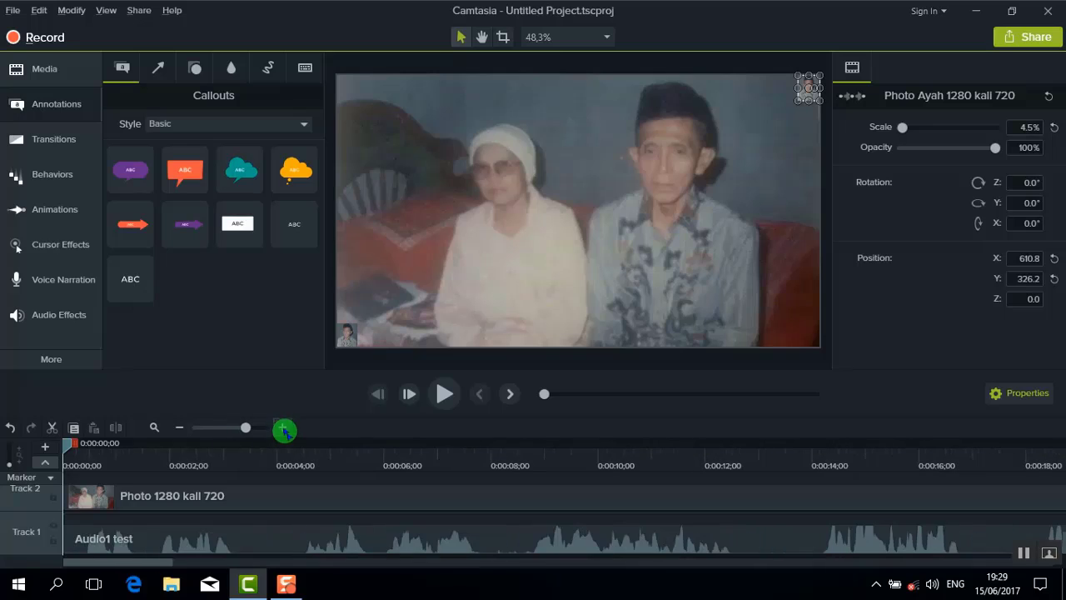
left_click(89, 451)
left_click_drag(89, 450, 83, 448)
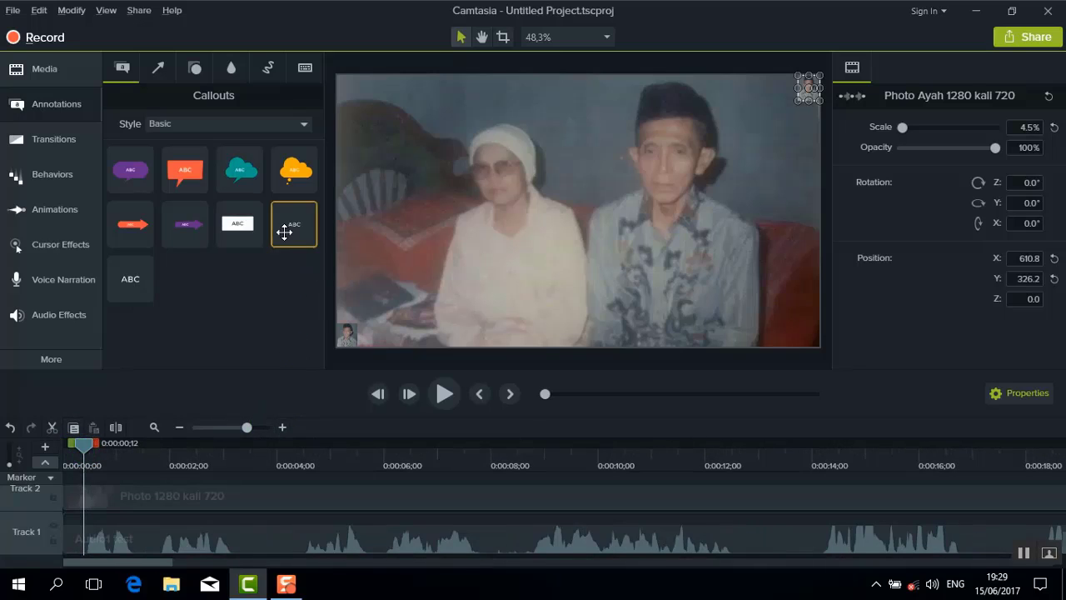
Step: Add the bold ABC text callout at 0:00:00;12 and stretch its frame to cover the whole canvas
left_click(117, 289)
right_click(121, 283)
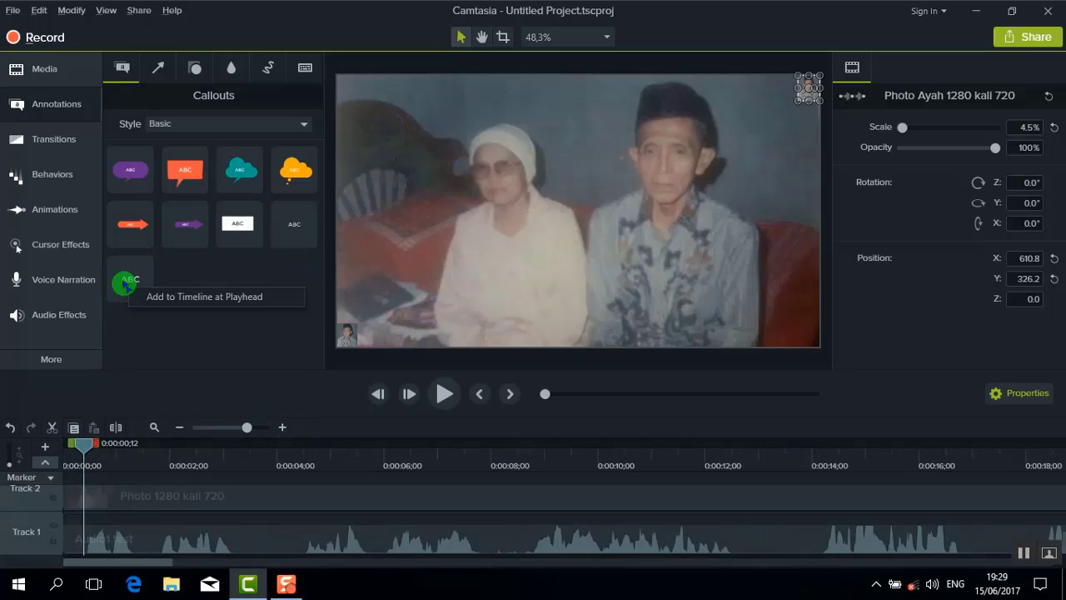
left_click(208, 297)
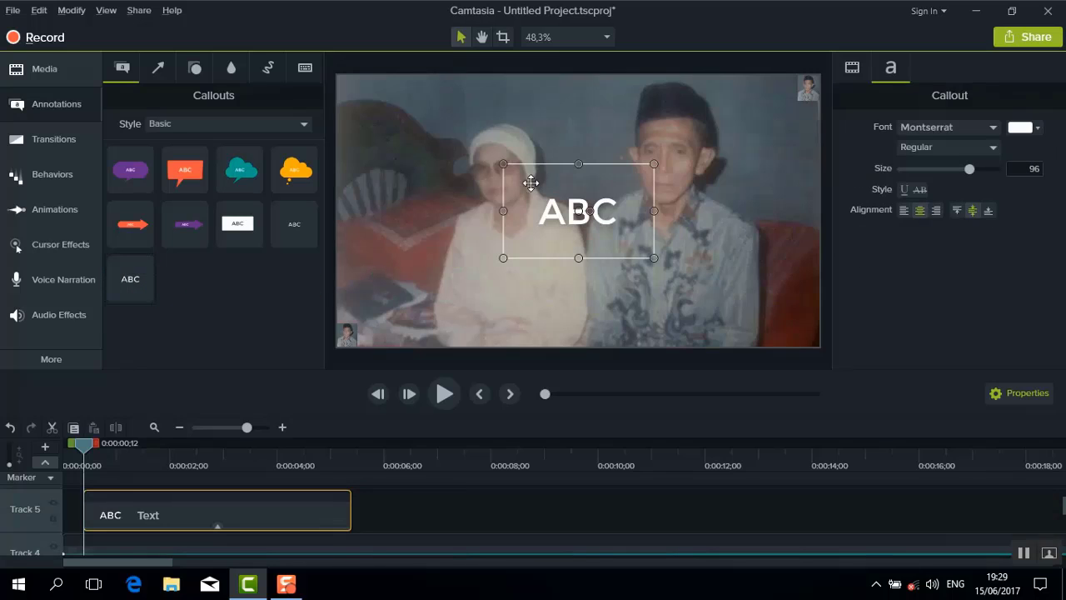
left_click_drag(503, 165, 337, 75)
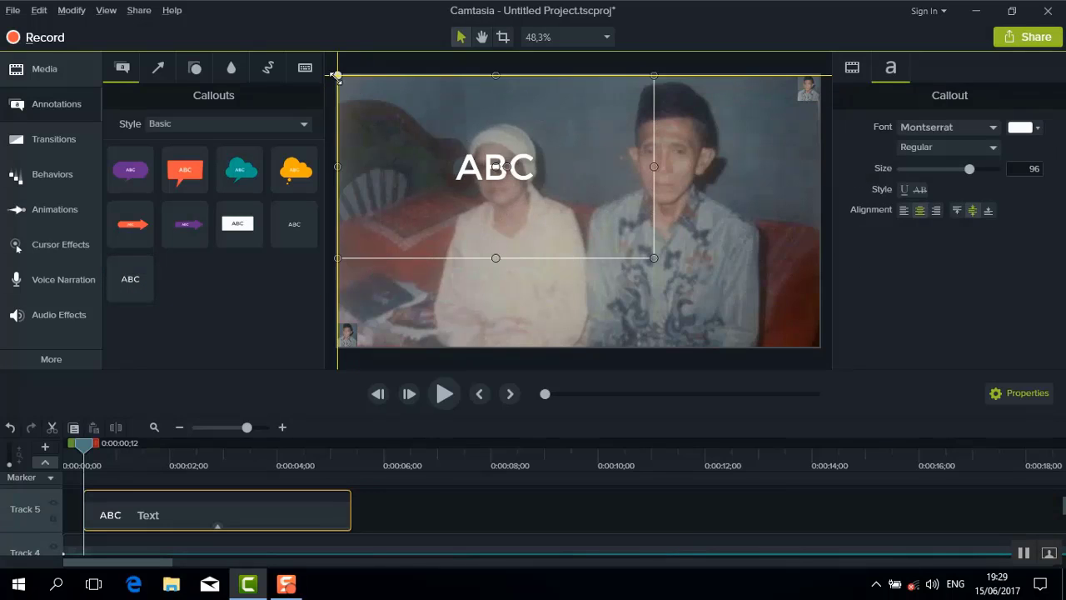
left_click_drag(653, 258, 820, 346)
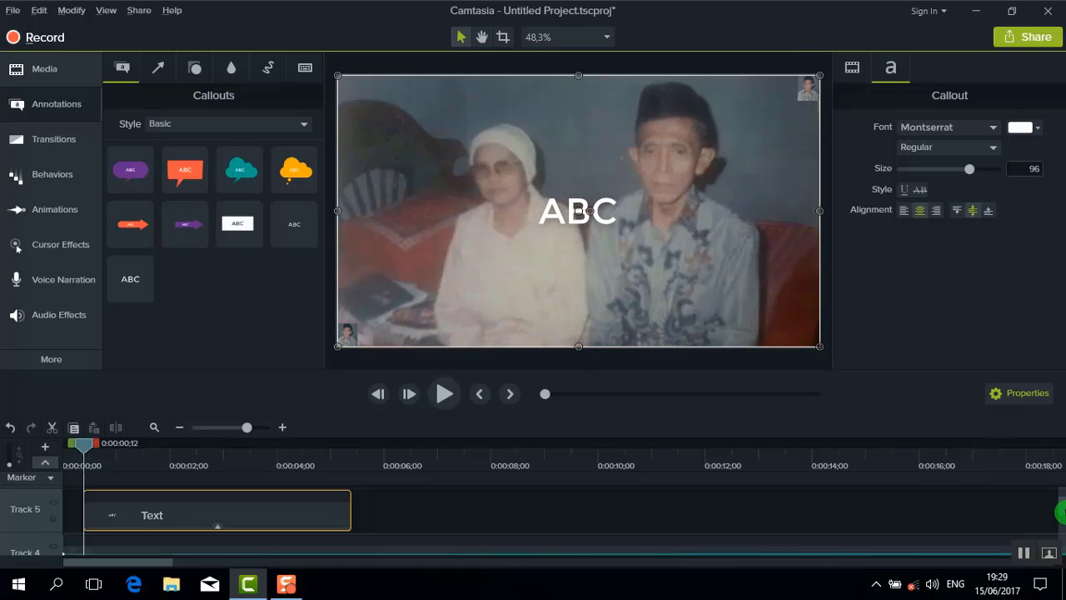
Step: Play the audio's opening words and shorten the text callout so it ends at 0:00:01;09
scroll(1061, 510, "down", 5)
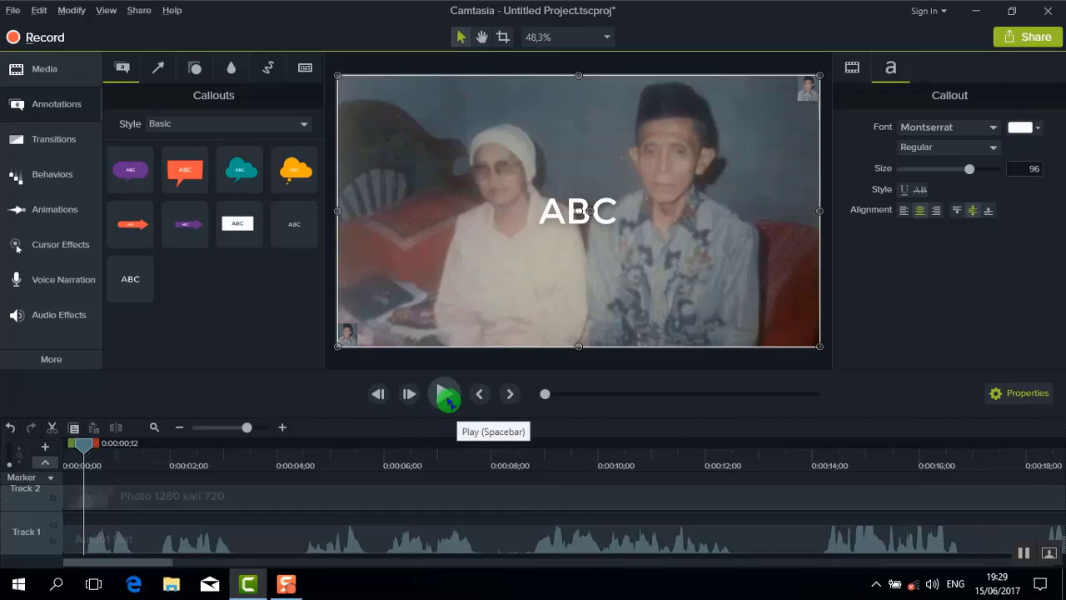
left_click(444, 396)
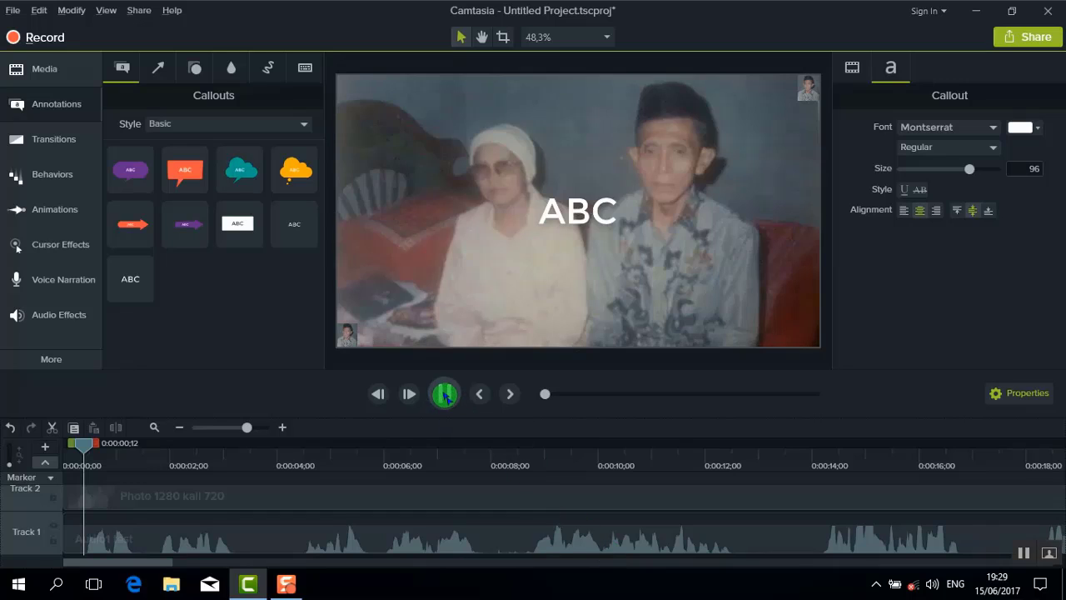
left_click(443, 396)
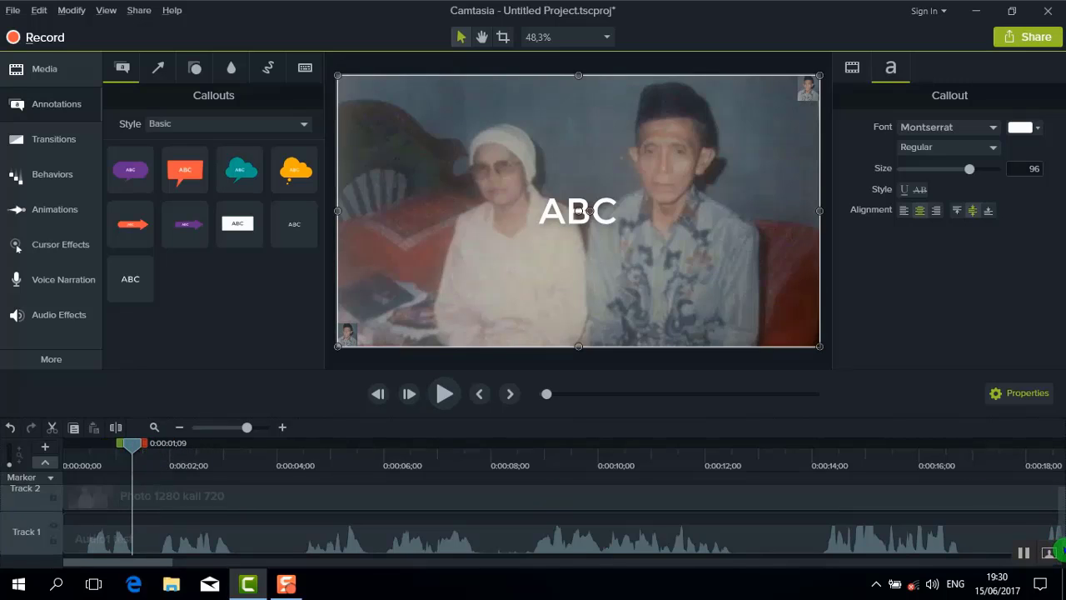
scroll(1056, 524, "up", 5)
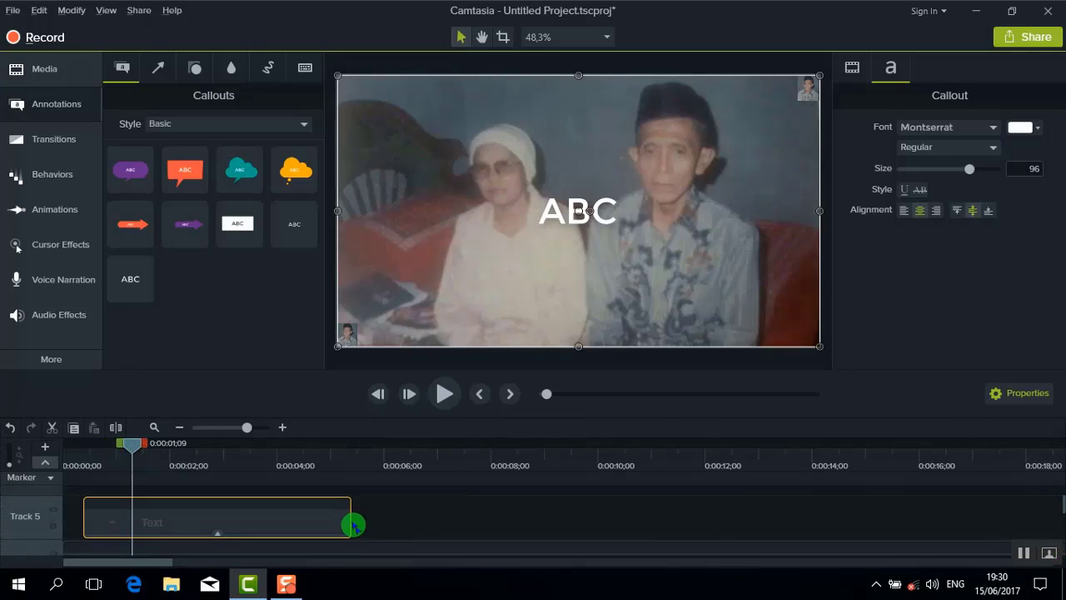
left_click_drag(350, 522, 131, 521)
Step: Format the callout text as Montserrat Bold at size 128 and replace ABC with "Ayahku"
left_click_drag(132, 450, 104, 446)
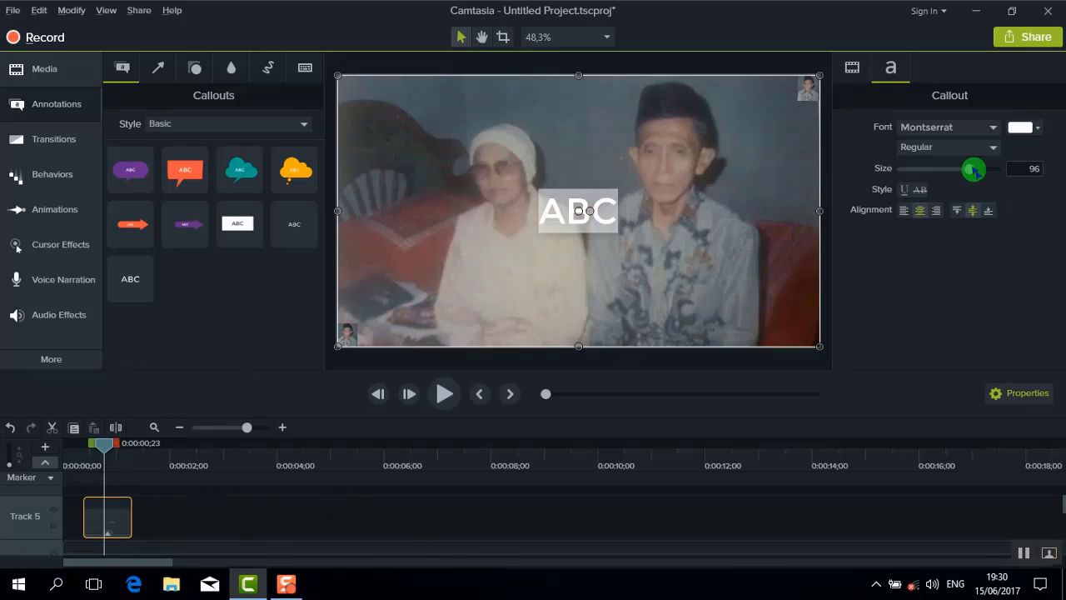
left_click_drag(969, 169, 999, 170)
left_click(990, 148)
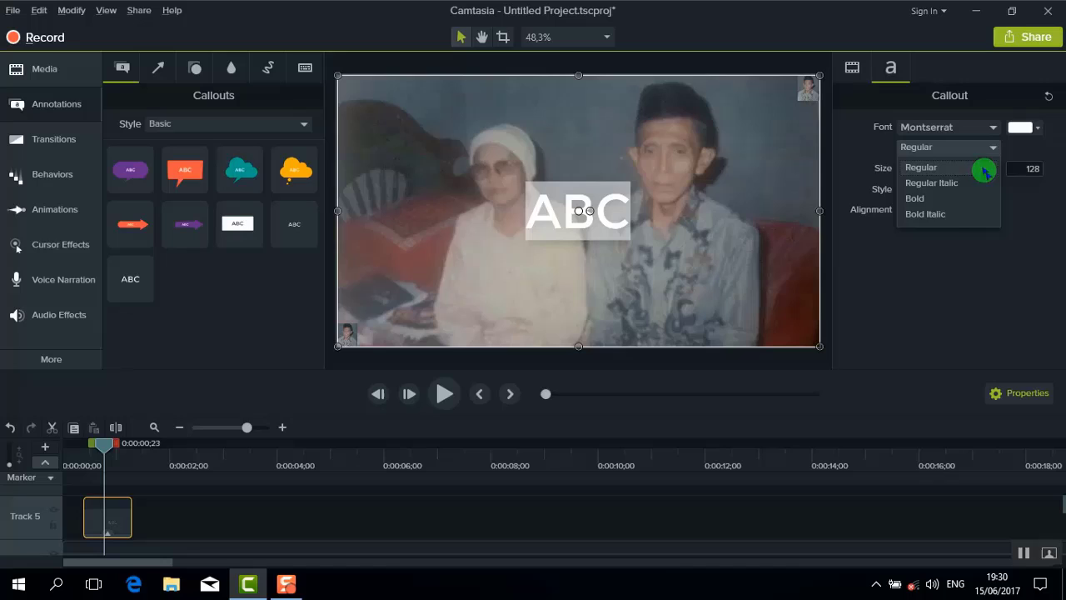
left_click(925, 198)
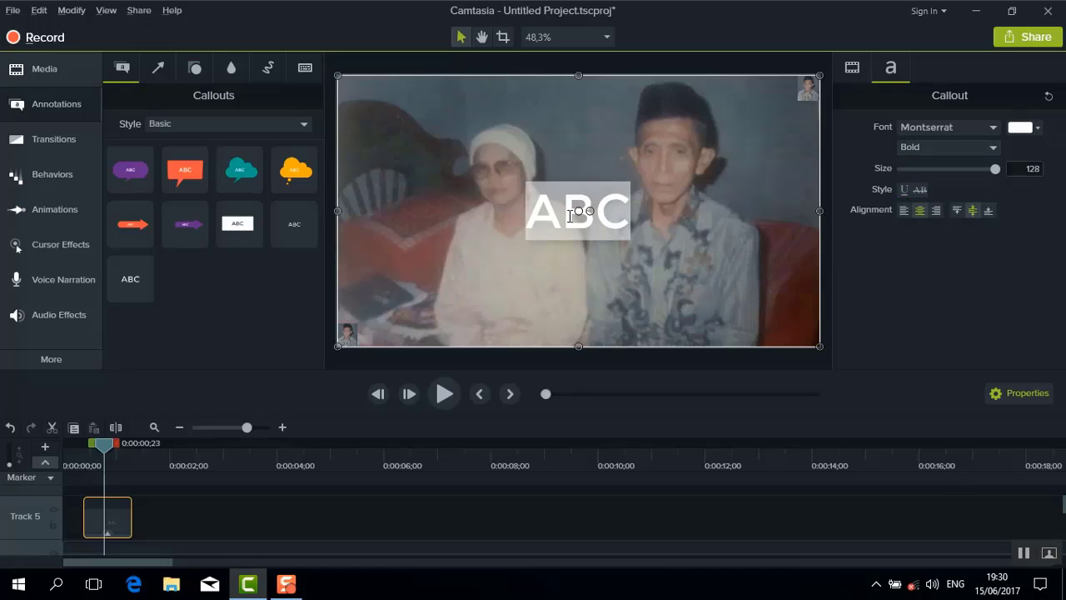
double_click(569, 216)
type("Ayahku")
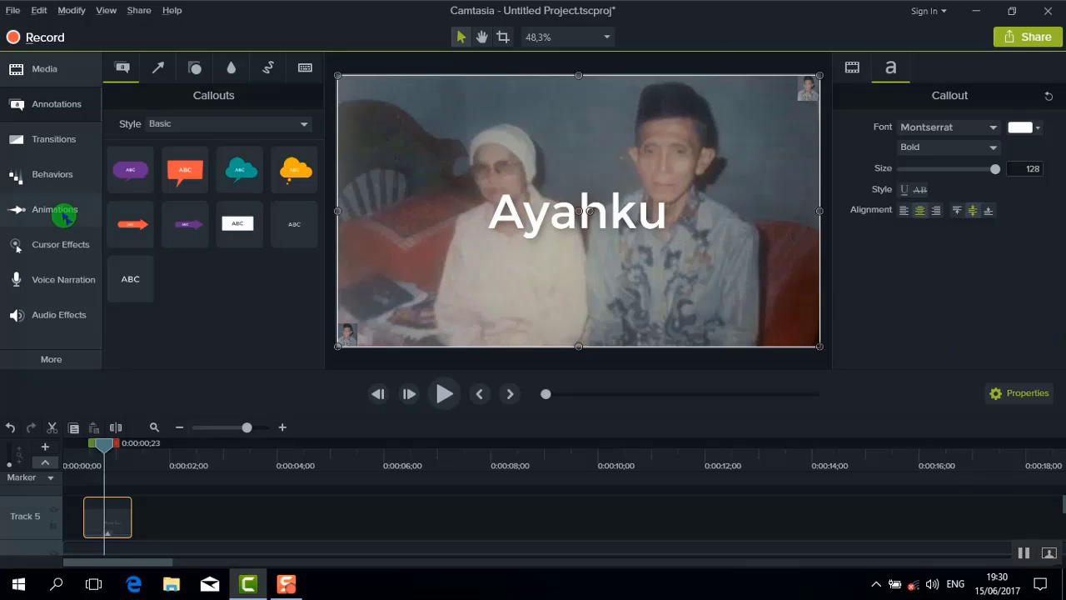
Step: Apply the Pop Up behavior to the "Ayahku" text callout
left_click(41, 174)
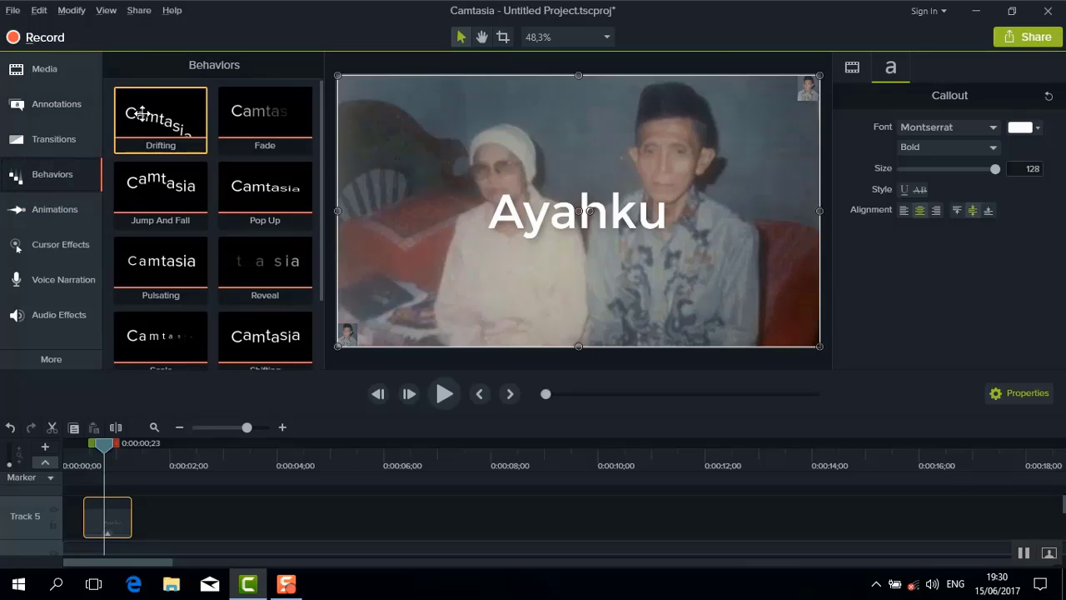
right_click(247, 188)
left_click(260, 200)
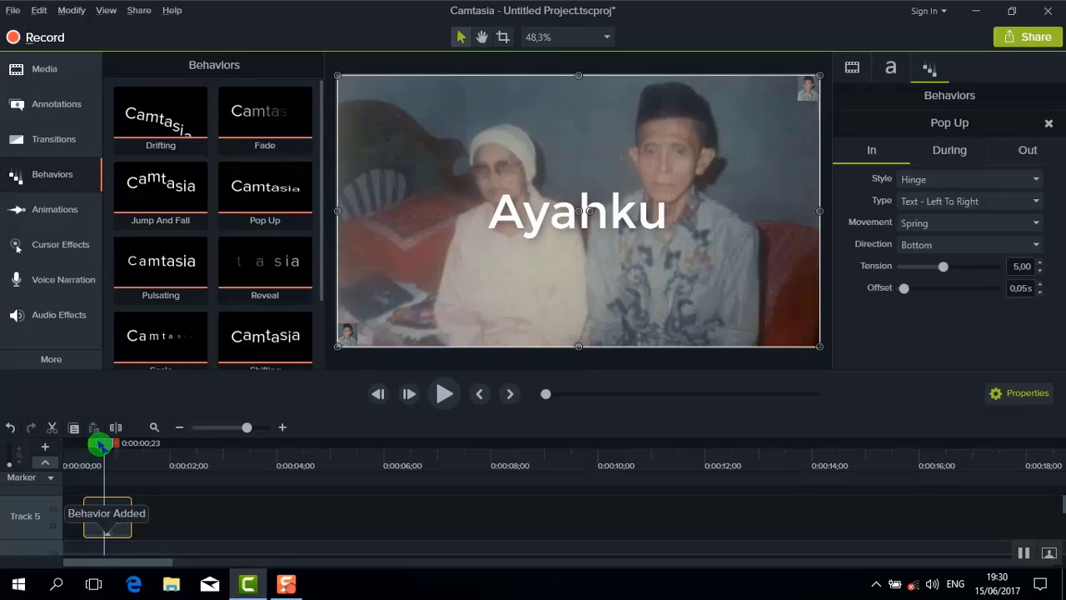
Step: Play back the "Ayahku" callout with its behavior from the start of the timeline
left_click_drag(99, 441, 52, 438)
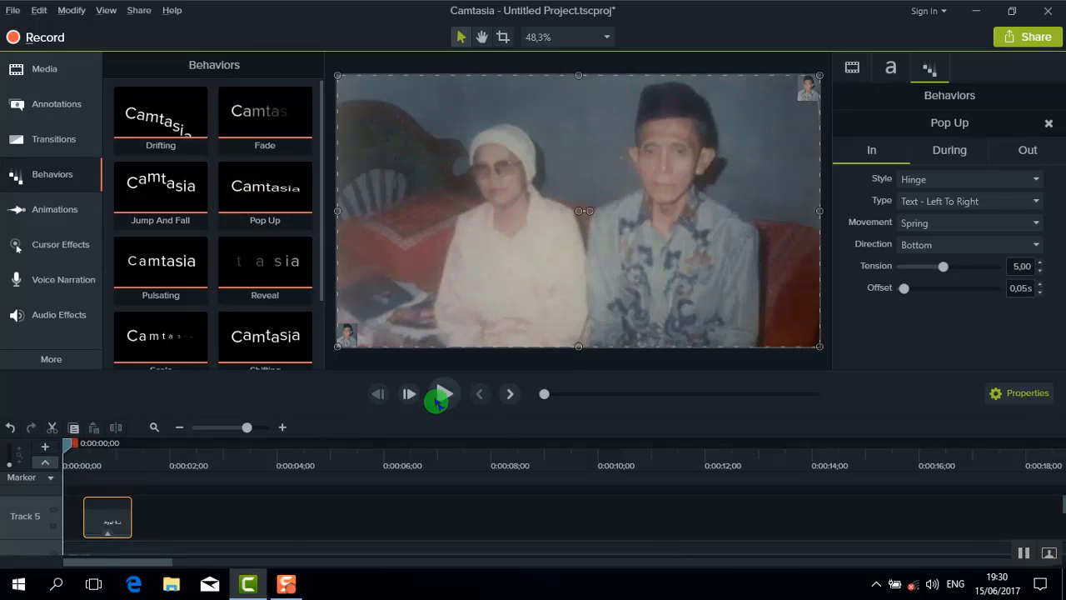
left_click(445, 395)
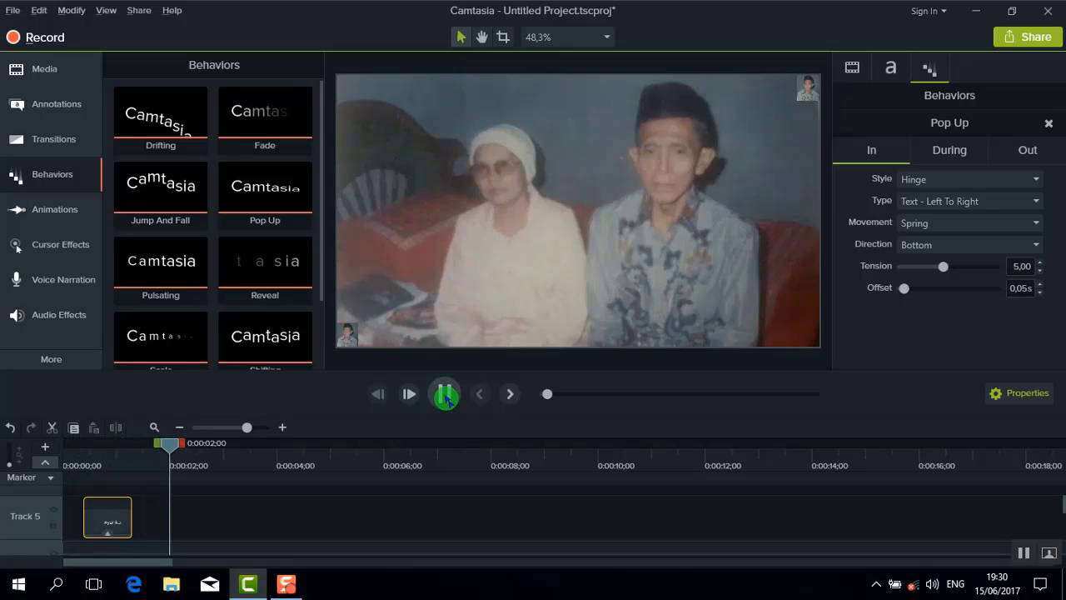
left_click(444, 395)
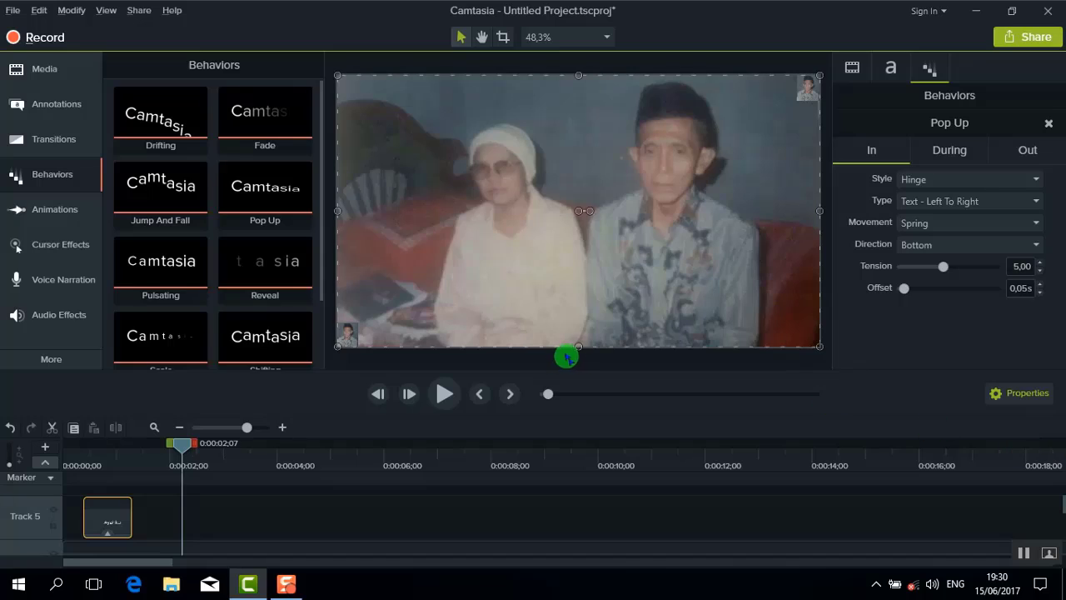
left_click(538, 313)
left_click_drag(1061, 511, 1059, 564)
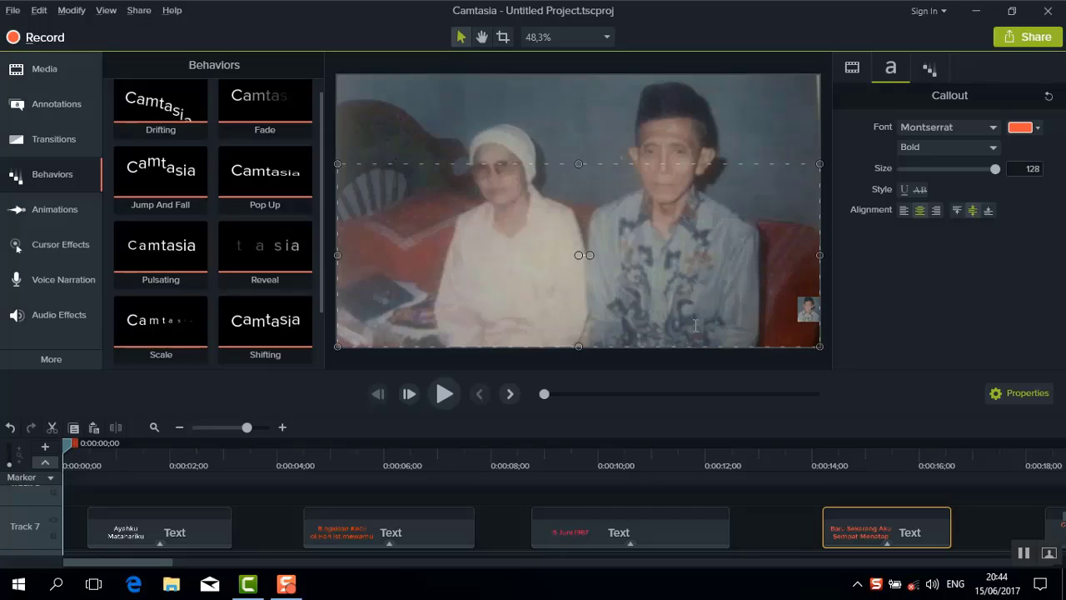
Step: Show the Basic callouts again and play the video with all its text callouts from the start
left_click(57, 104)
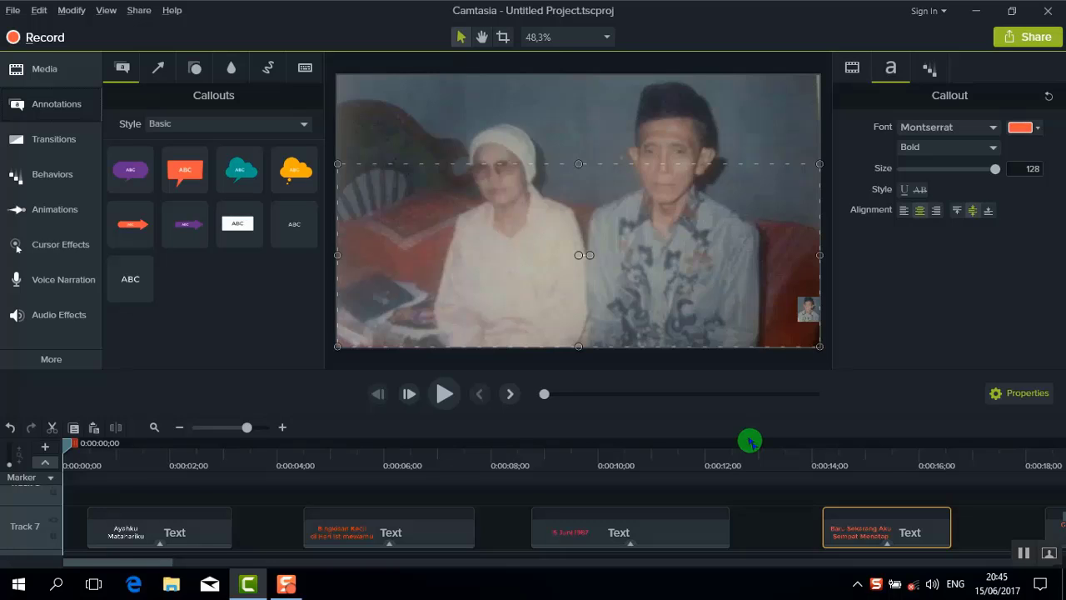
left_click(444, 396)
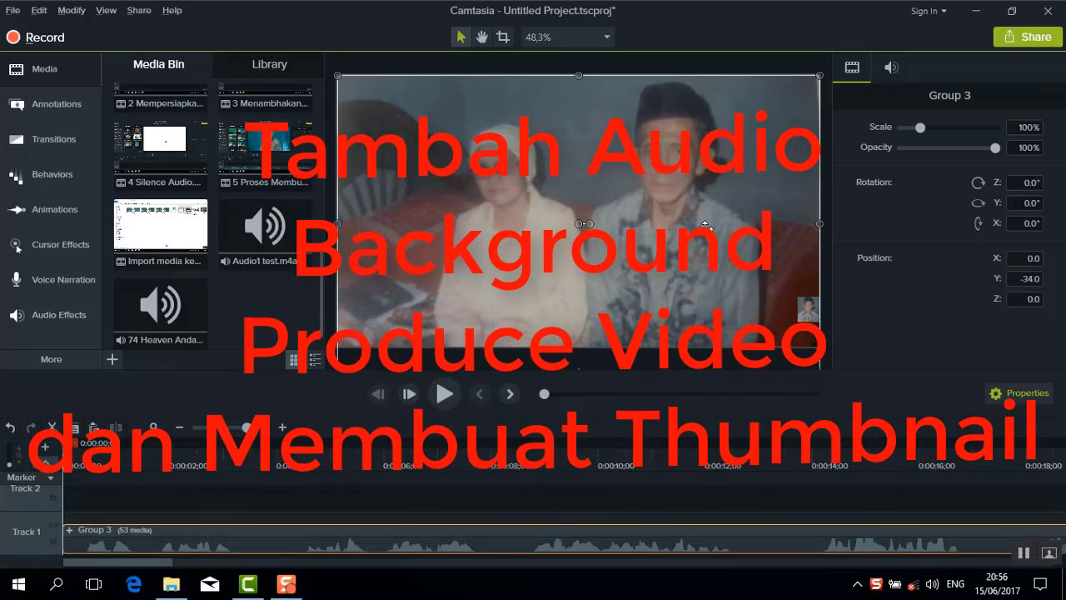
Step: Add the 74 Heaven Anda Nature audio from the media bin to the timeline at 0:00:00;00
mouse_move(463, 545)
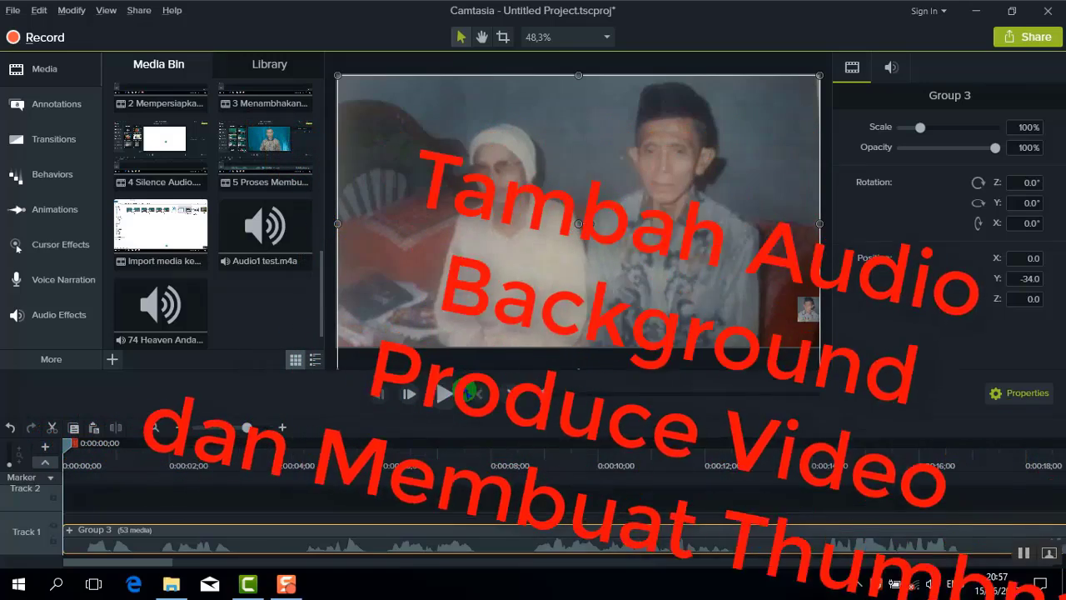
scroll(153, 311, "down", 1)
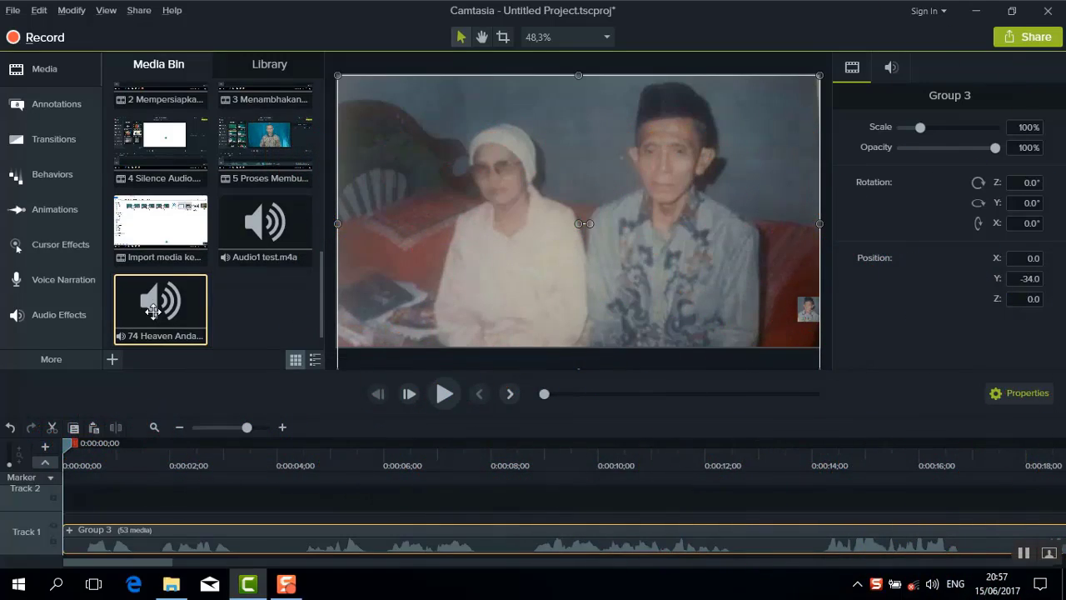
right_click(157, 313)
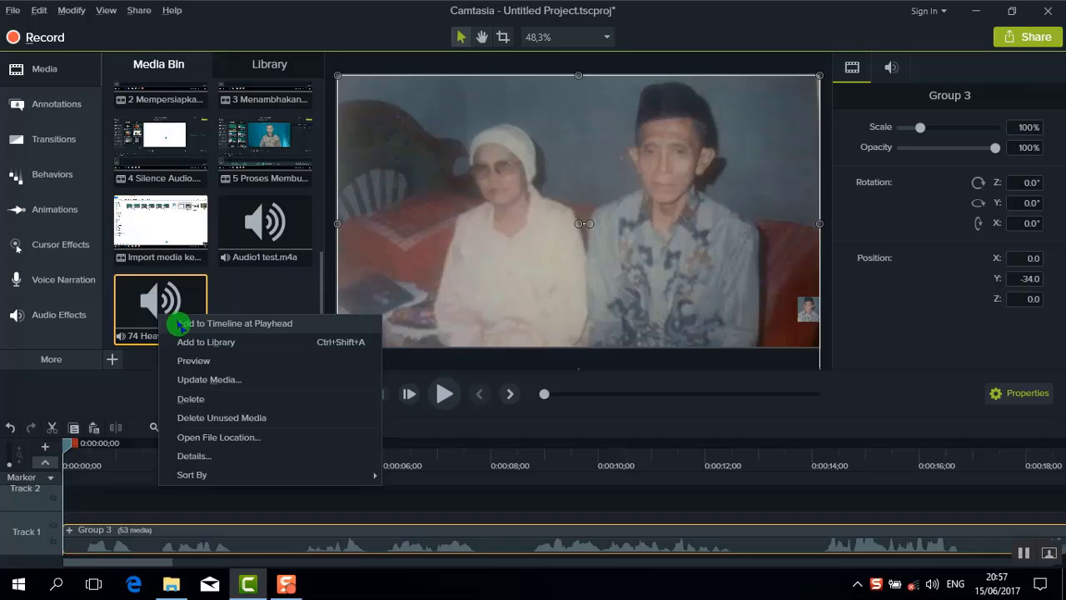
left_click(180, 324)
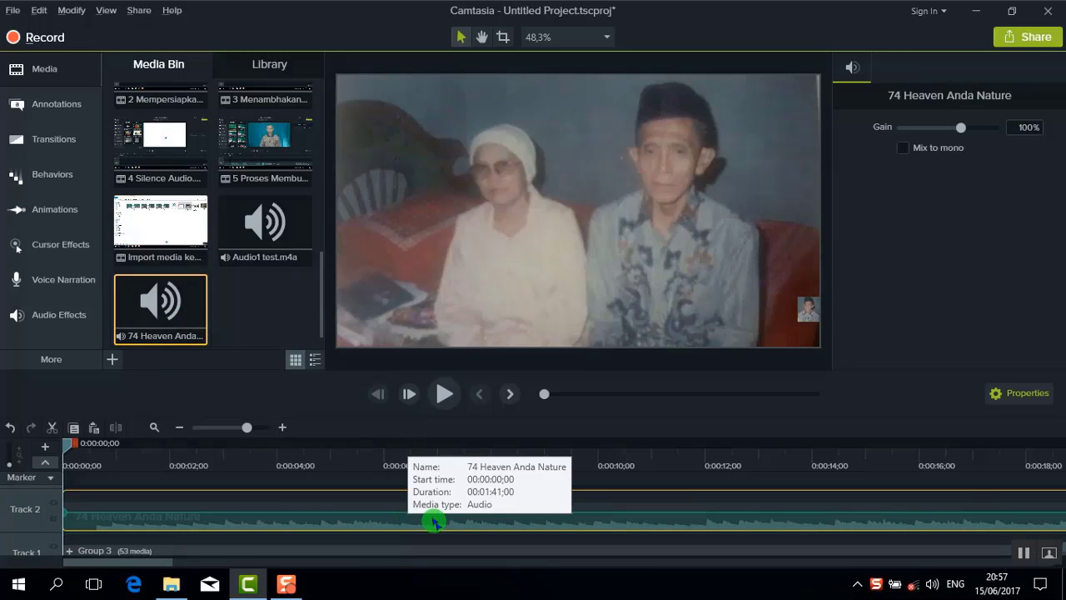
Step: Split the 74 Heaven Anda Nature clip at 0:00:00;17 and delete the part before the cut
left_click(99, 463)
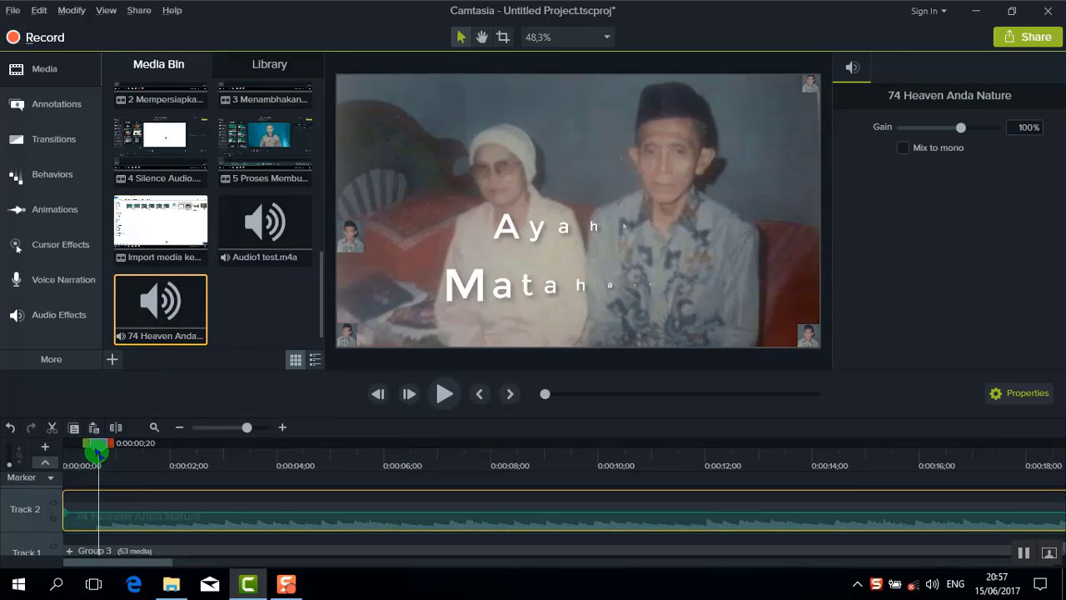
left_click_drag(99, 453, 93, 450)
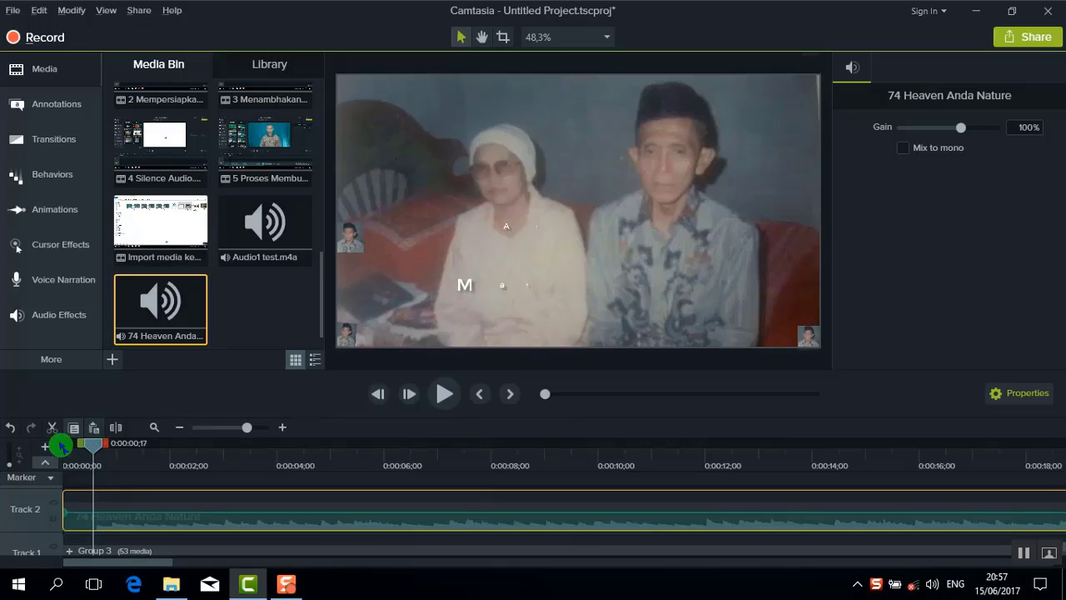
left_click(115, 429)
left_click(81, 512)
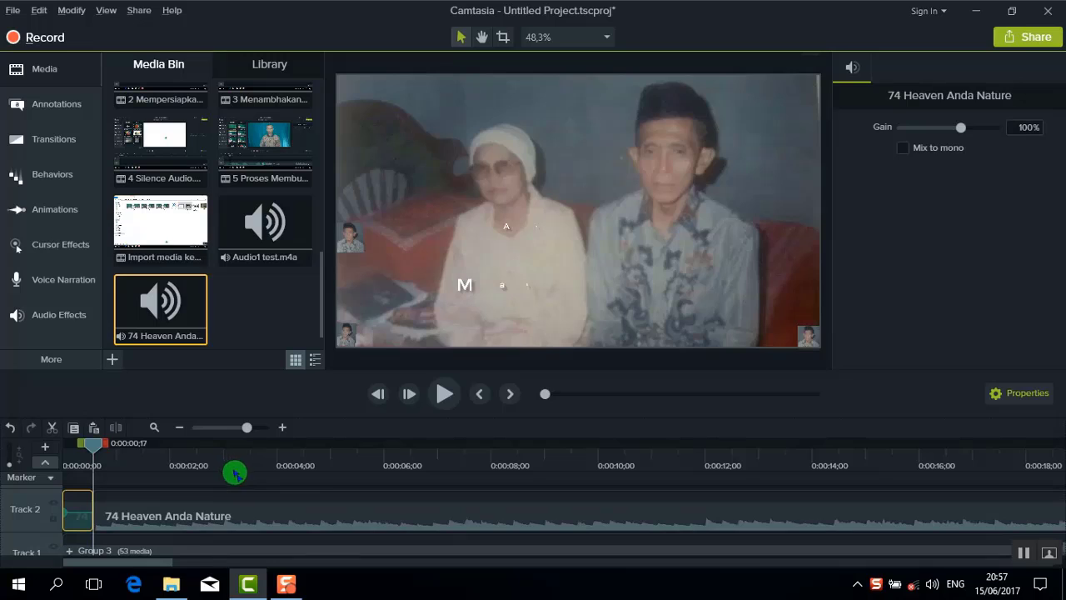
left_click(235, 473)
left_click(283, 513)
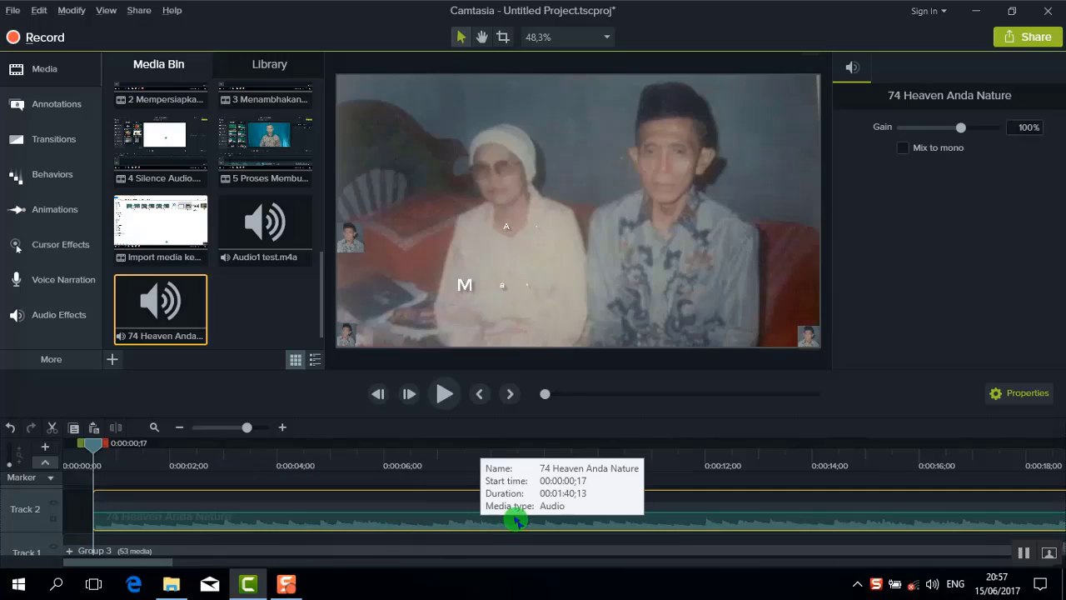
Step: Lower the volume of the trimmed music clip to a faint level and move the clip to the timeline's start
left_click_drag(514, 507, 517, 525)
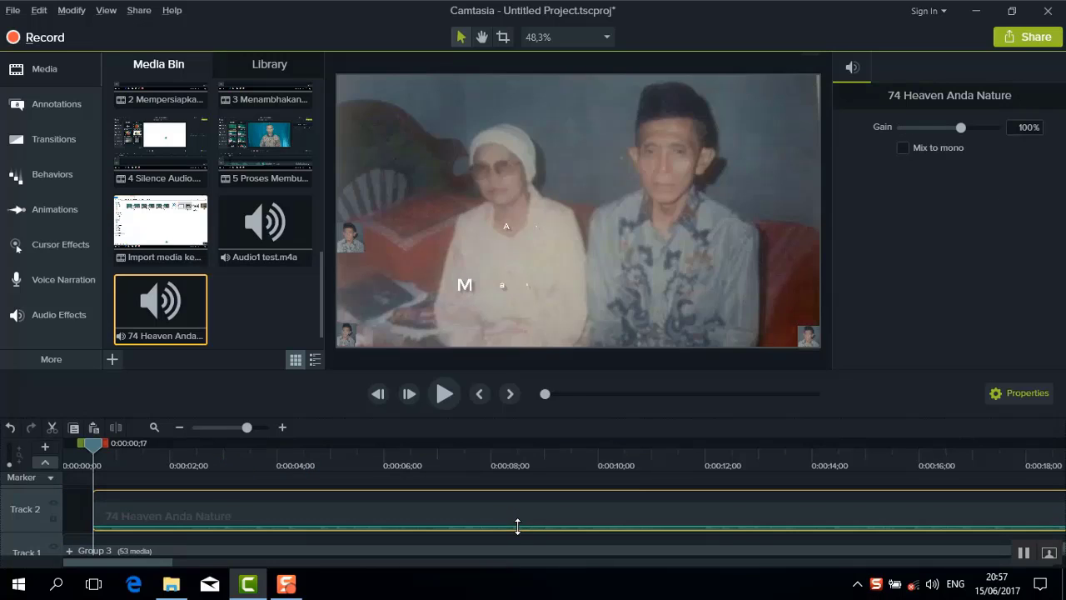
left_click_drag(142, 562, 241, 562)
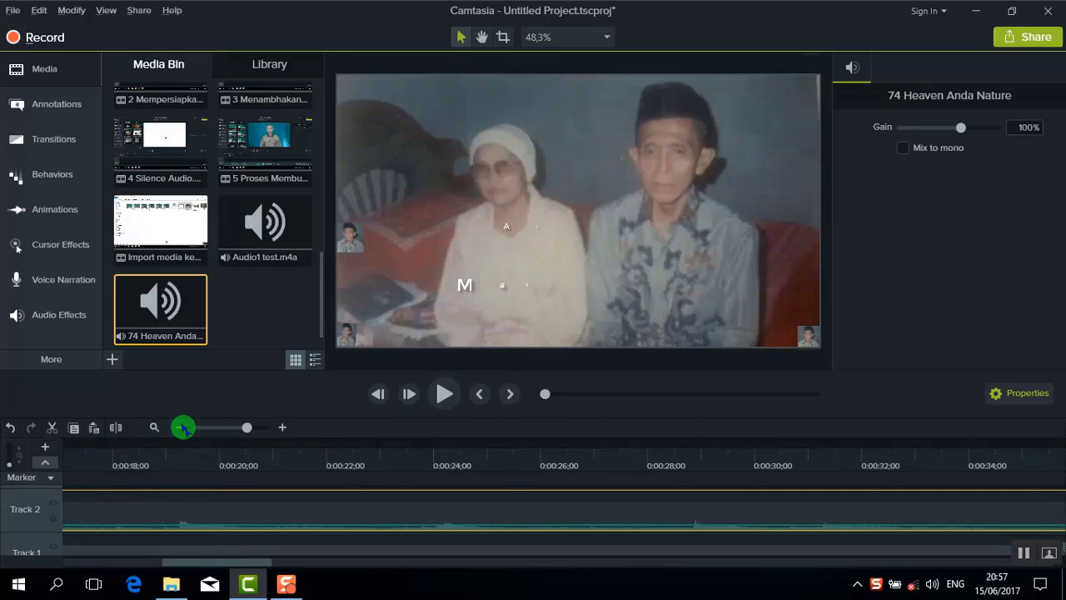
Step: Place a second copy of the music clip on Track 2 directly after the end of the first one
left_click(181, 427)
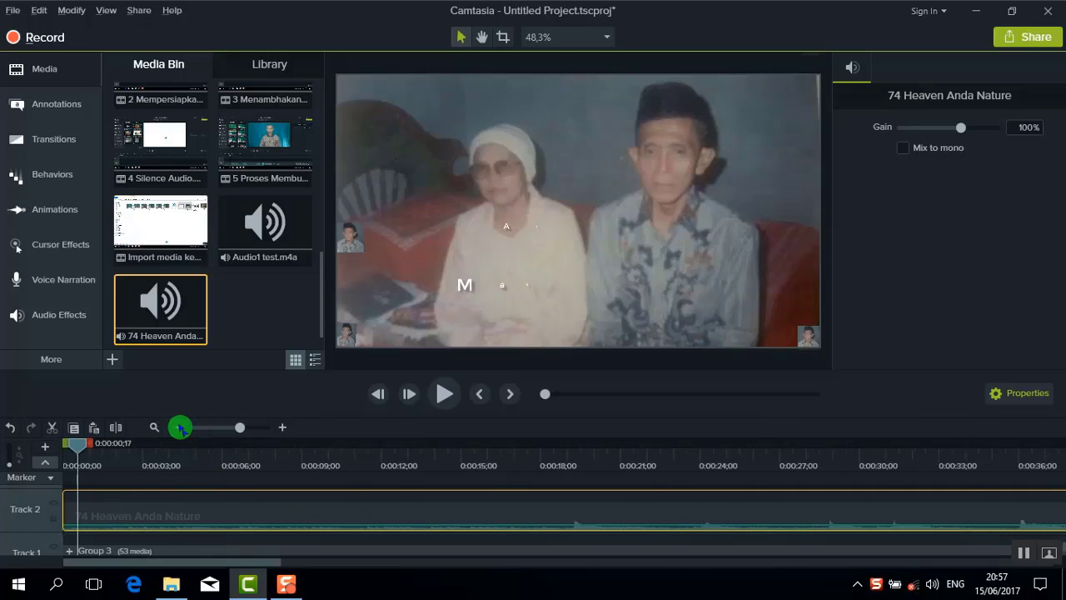
left_click(182, 427)
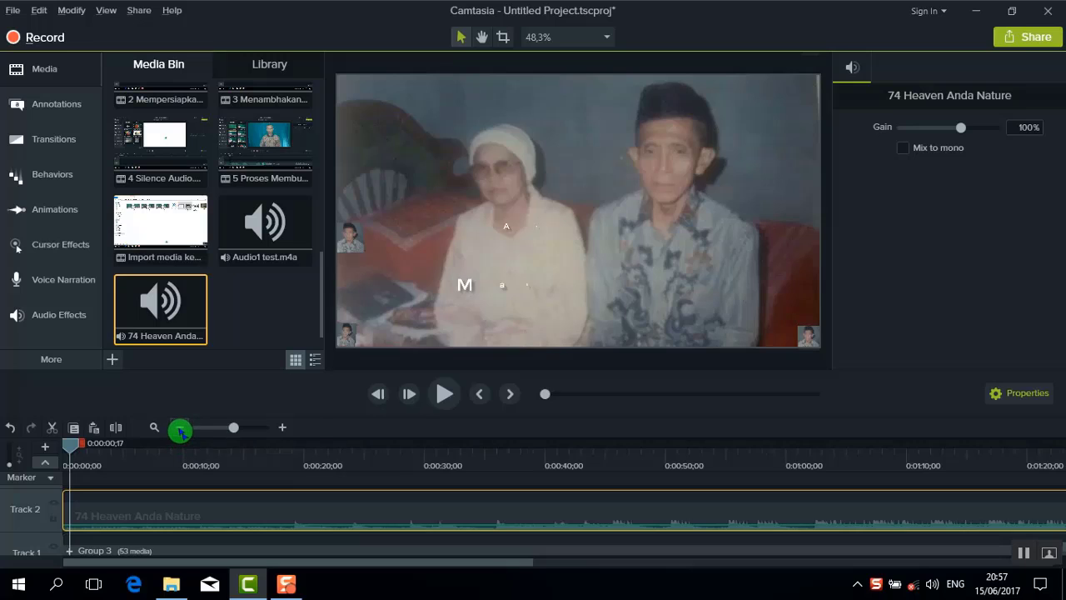
left_click(180, 429)
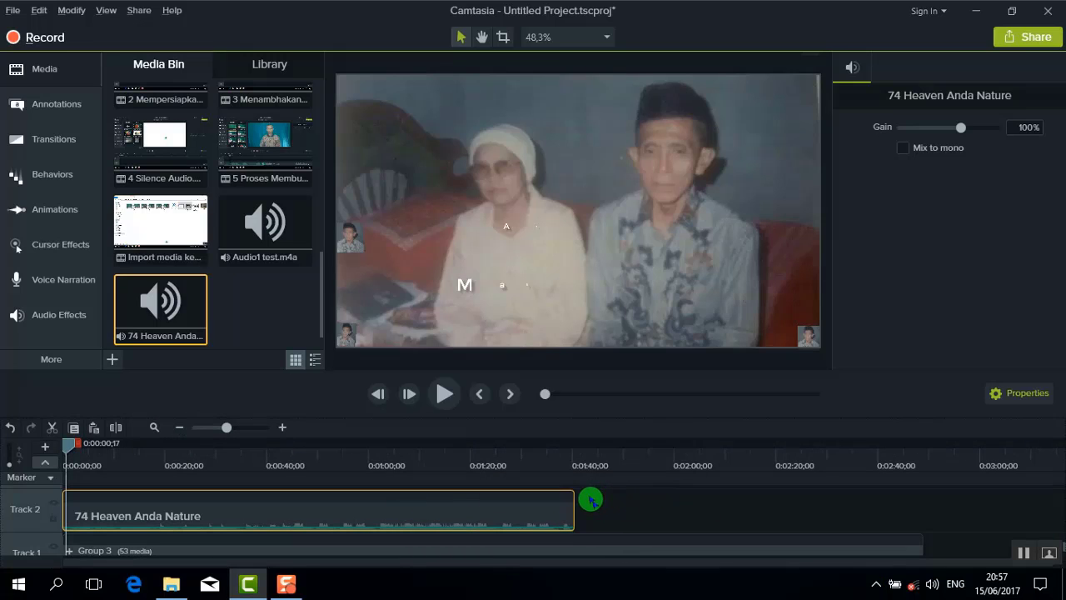
left_click_drag(84, 440, 566, 442)
left_click(282, 427)
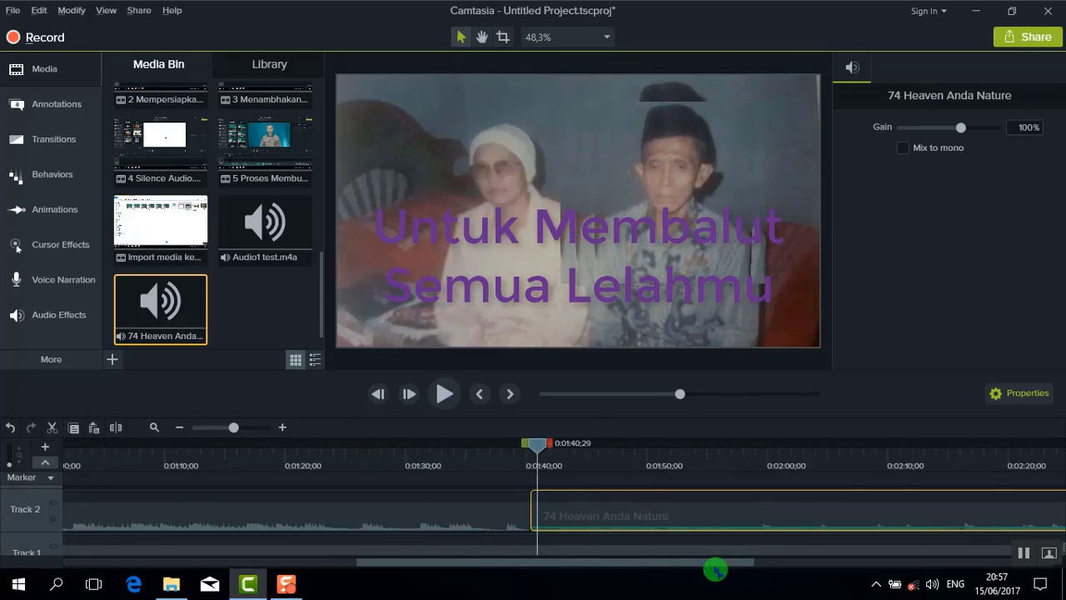
Step: Cut the second music clip at about 0:02:50;25, just past the end of Group 3, and delete the remainder
left_click_drag(715, 568, 951, 568)
left_click(758, 463)
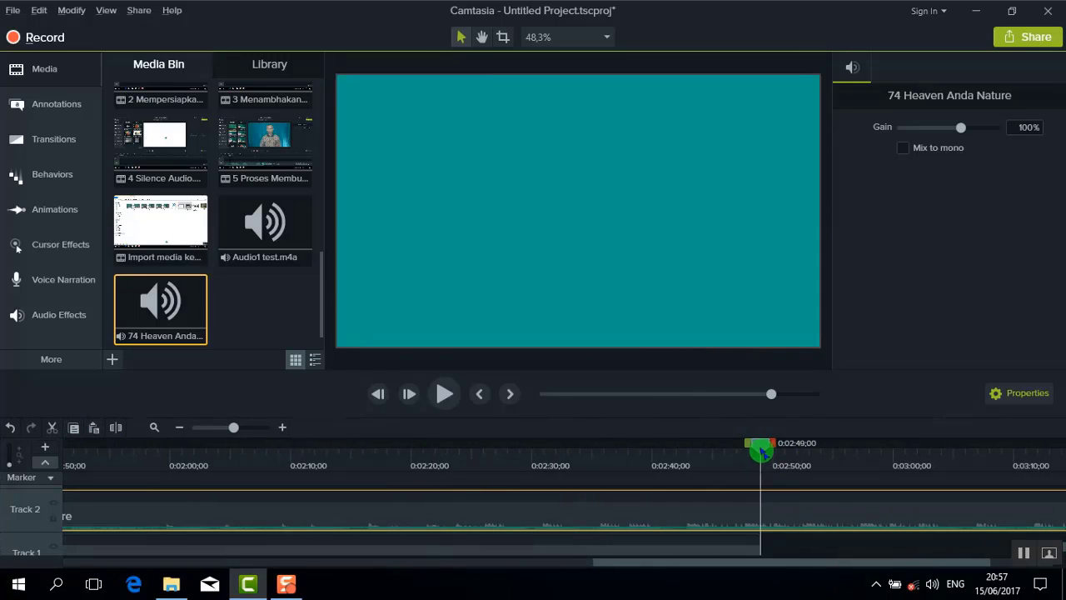
key("s")
key("Delete")
left_click(738, 514)
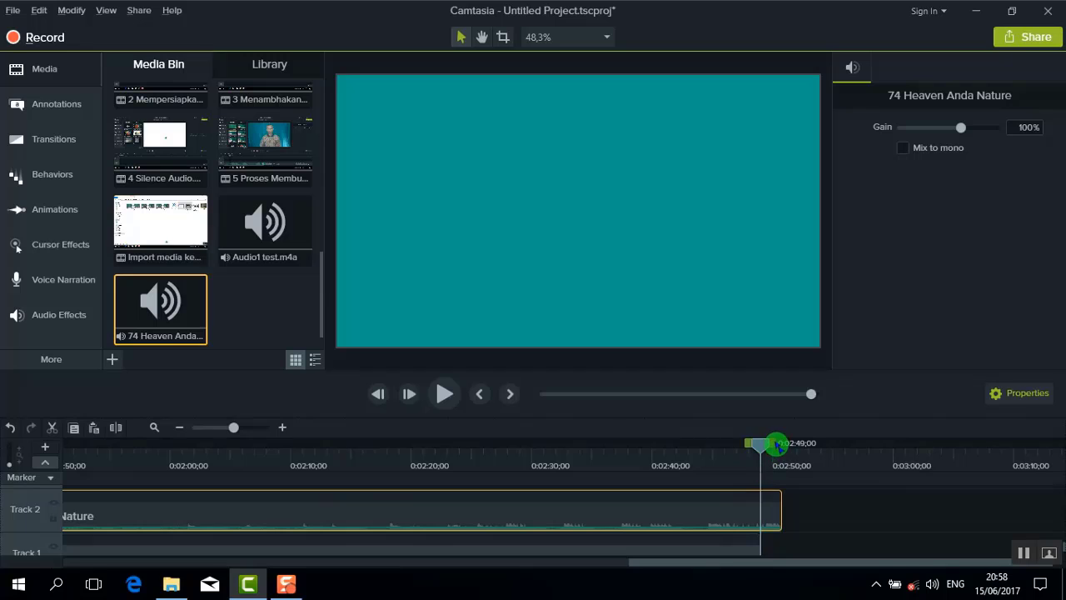
Step: Select the range from 0:02:49;00 to 0:02:50;25 and apply the Fade Out audio effect to the second music clip
left_click_drag(773, 442, 792, 443)
left_click(52, 316)
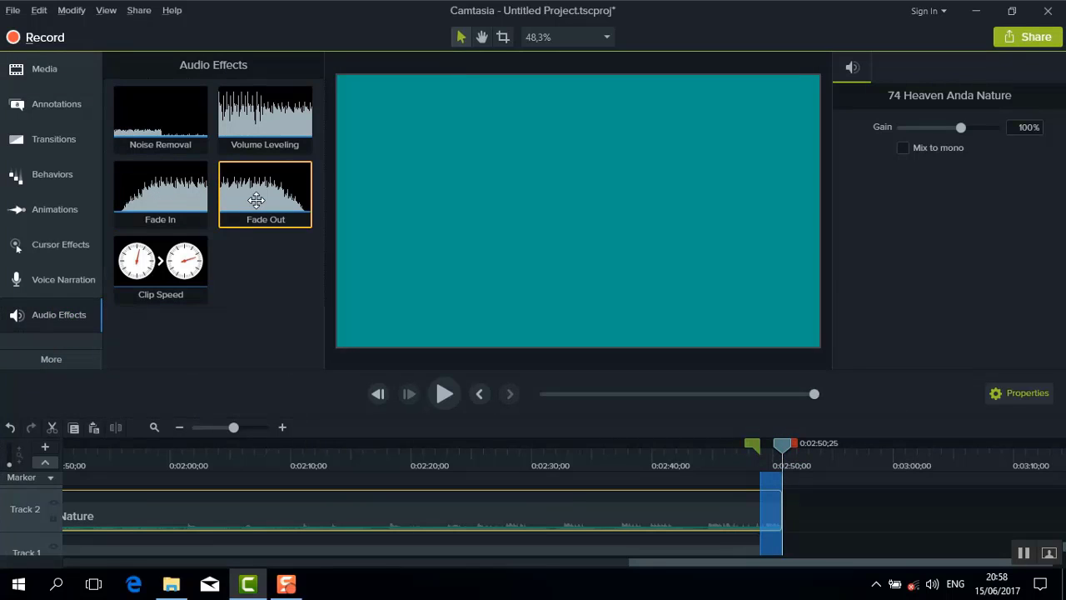
left_click_drag(255, 200, 735, 514)
Step: Preview the ending, then select all clips on Track 1 and Track 2 and combine them into one group
left_click(445, 394)
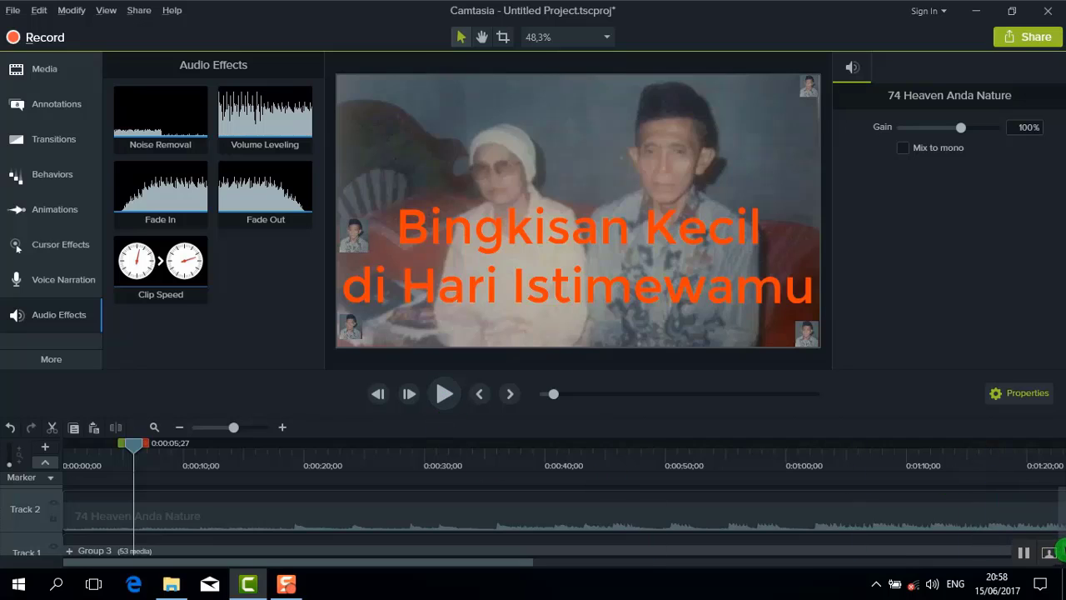
scroll(1059, 552, "down", 1)
left_click(454, 539)
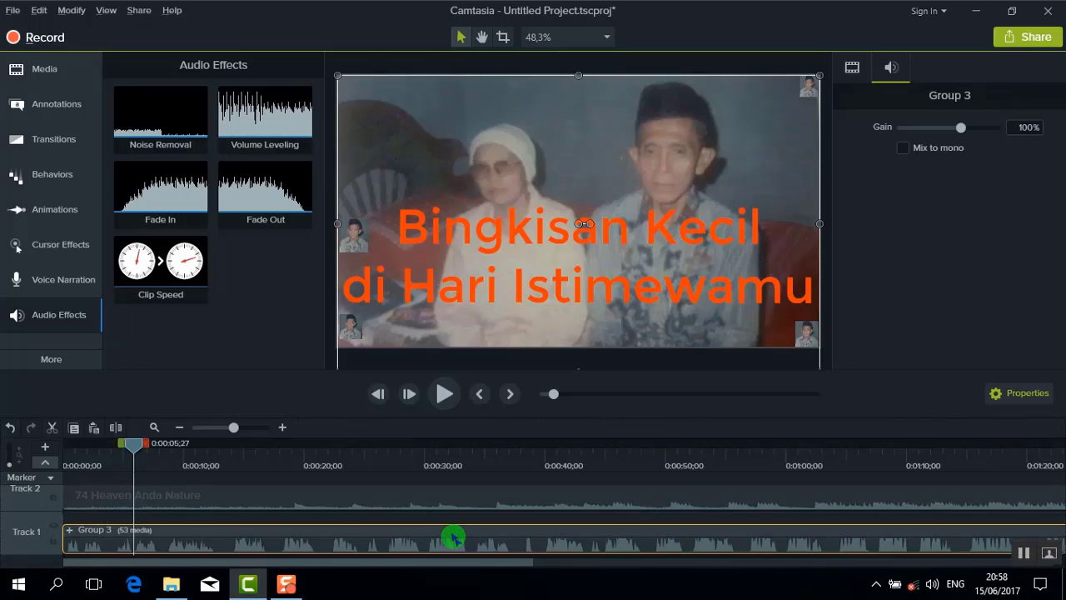
key("ctrl+a")
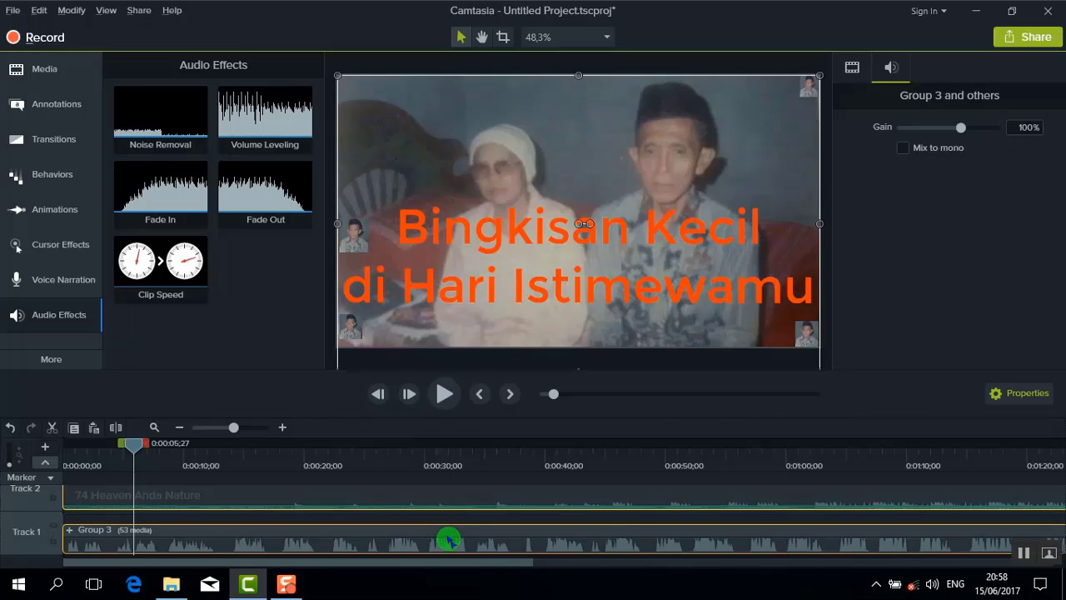
right_click(448, 540)
left_click(483, 399)
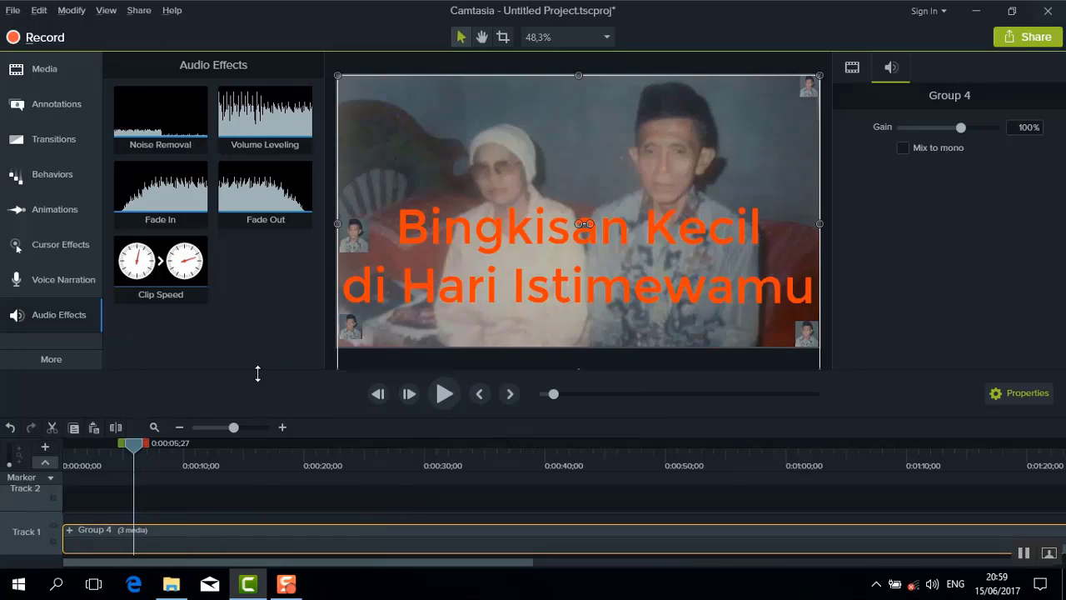
left_click(454, 436)
Step: Produce the project as a local MP4 only (up to 720p) video named "Ayahku Matahariku" and start rendering
left_click(139, 10)
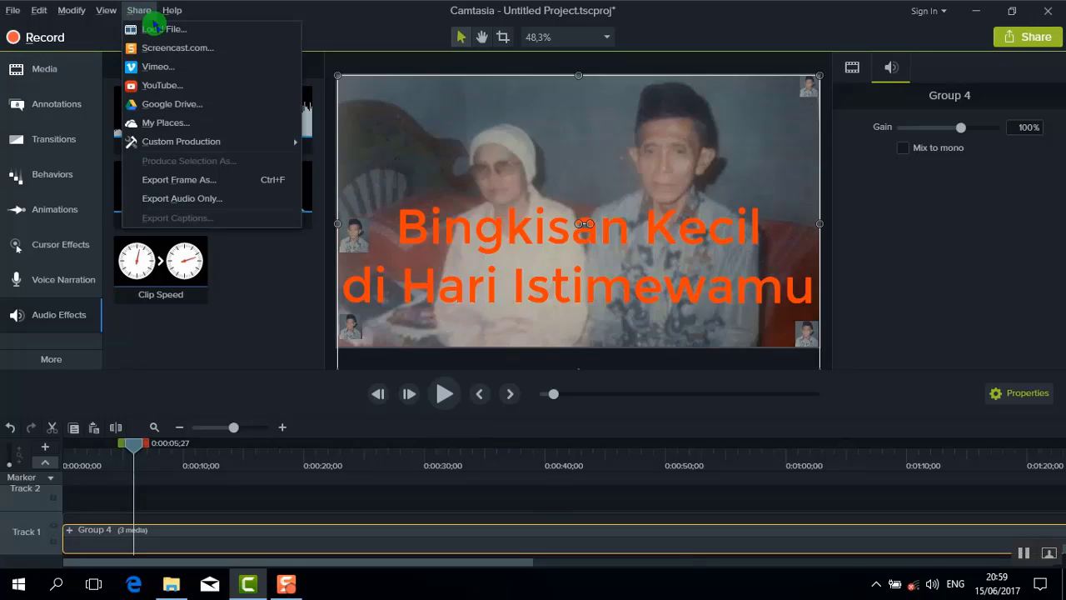
left_click(154, 28)
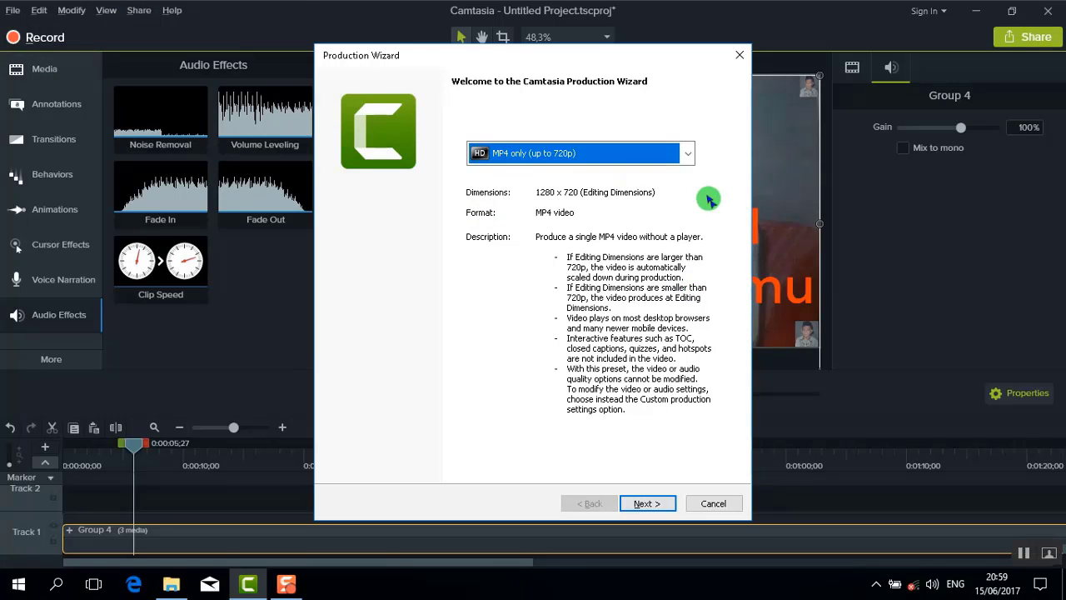
left_click(649, 501)
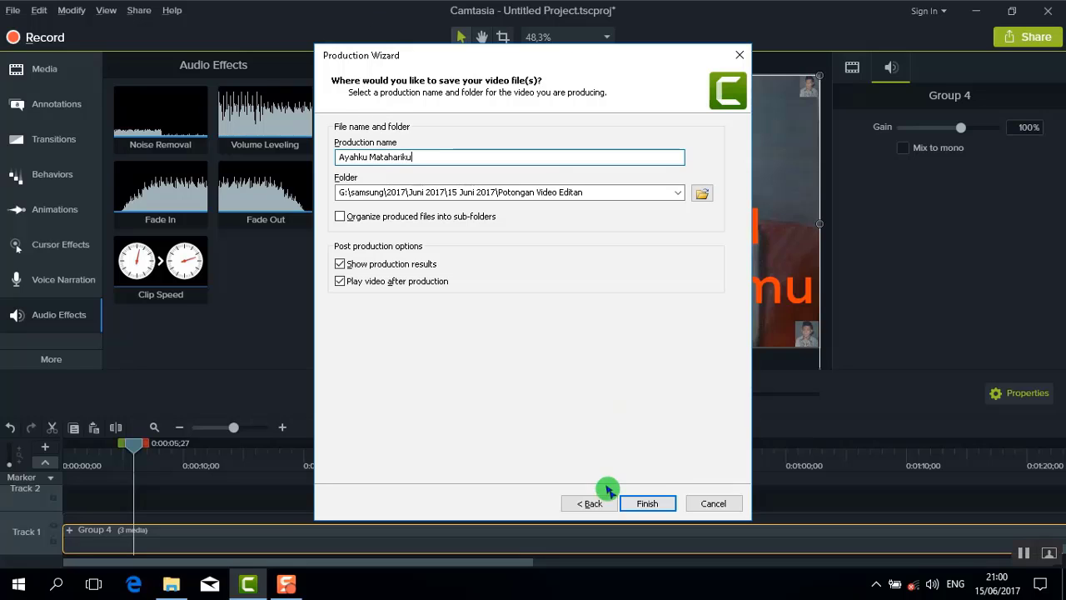
left_click(647, 504)
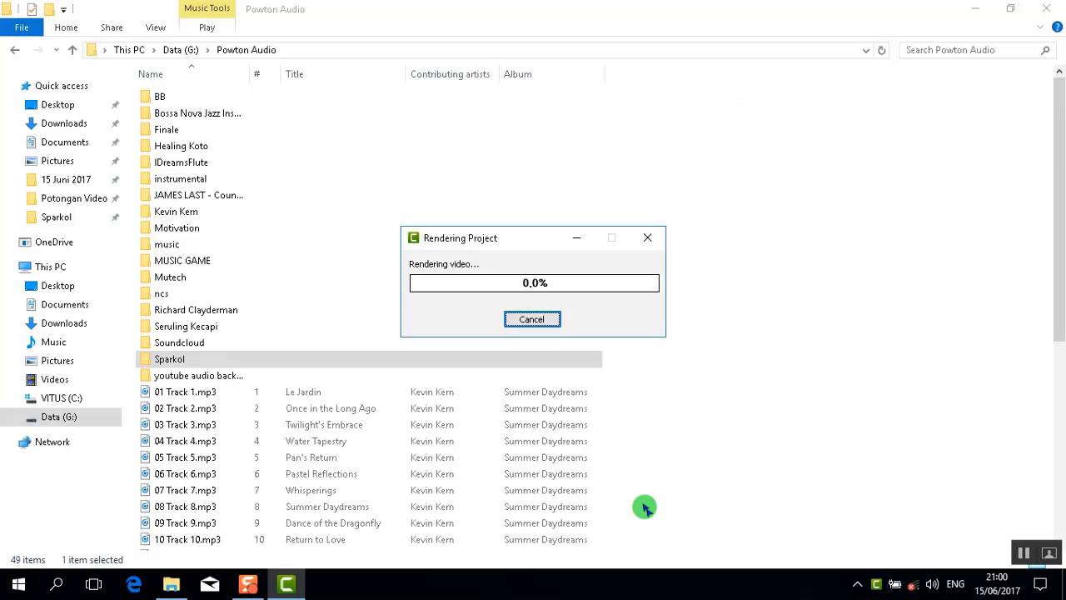
Step: Clear the desktop of the file window, open Youtube Channel Art Installer, and remove the "Kejadian 1" artwork from its canvas
left_click(973, 14)
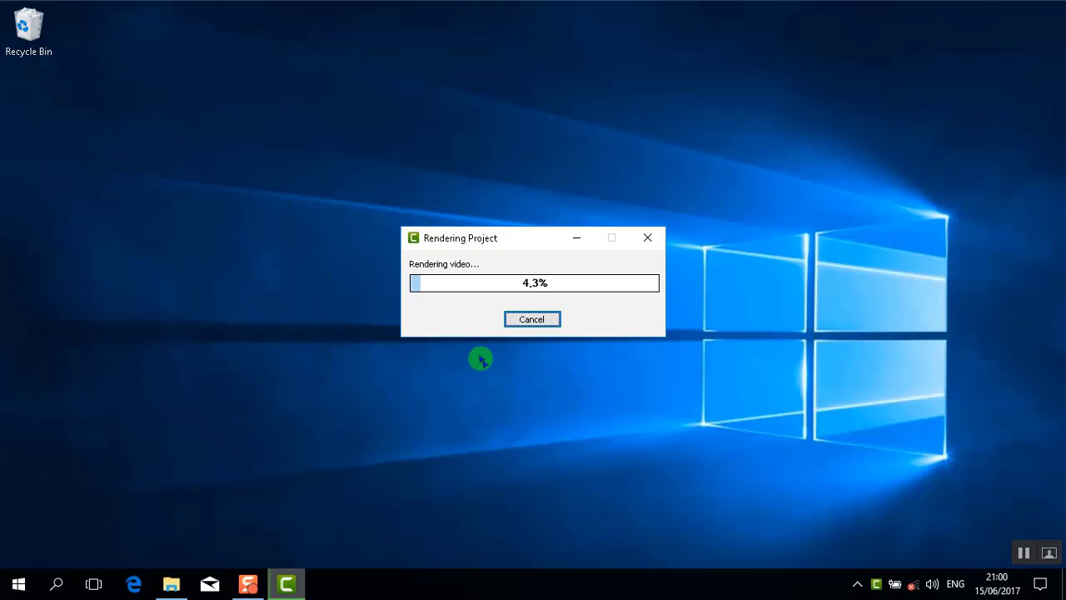
left_click(29, 589)
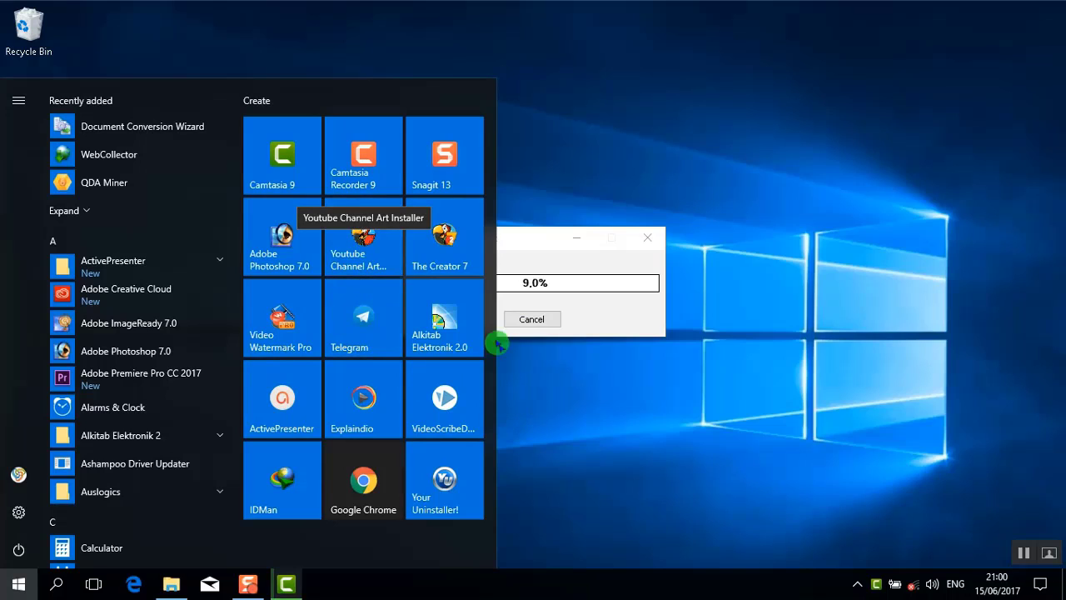
left_click(372, 256)
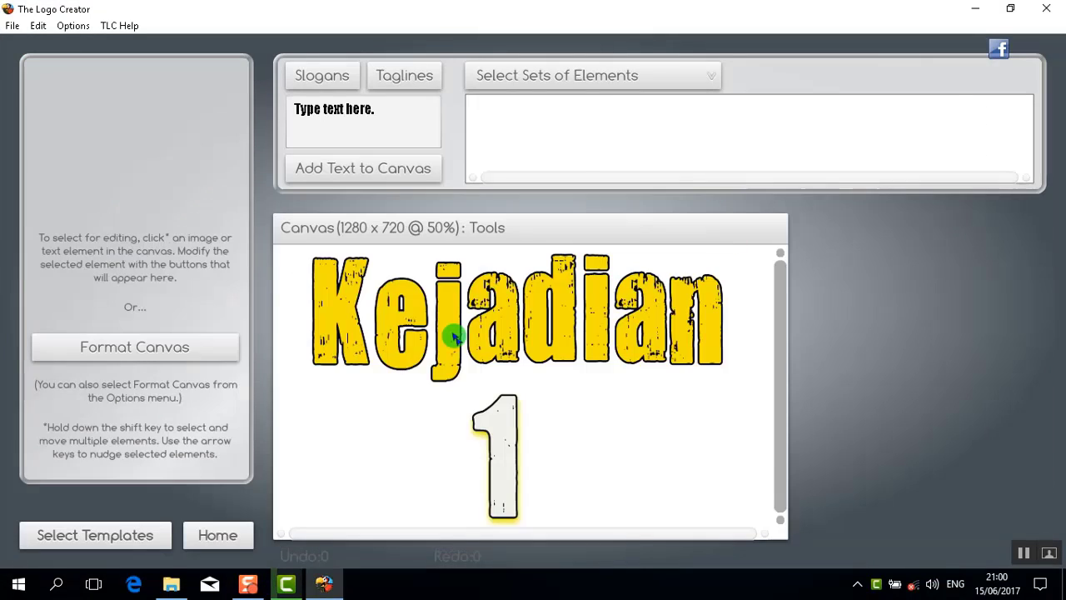
left_click(451, 335)
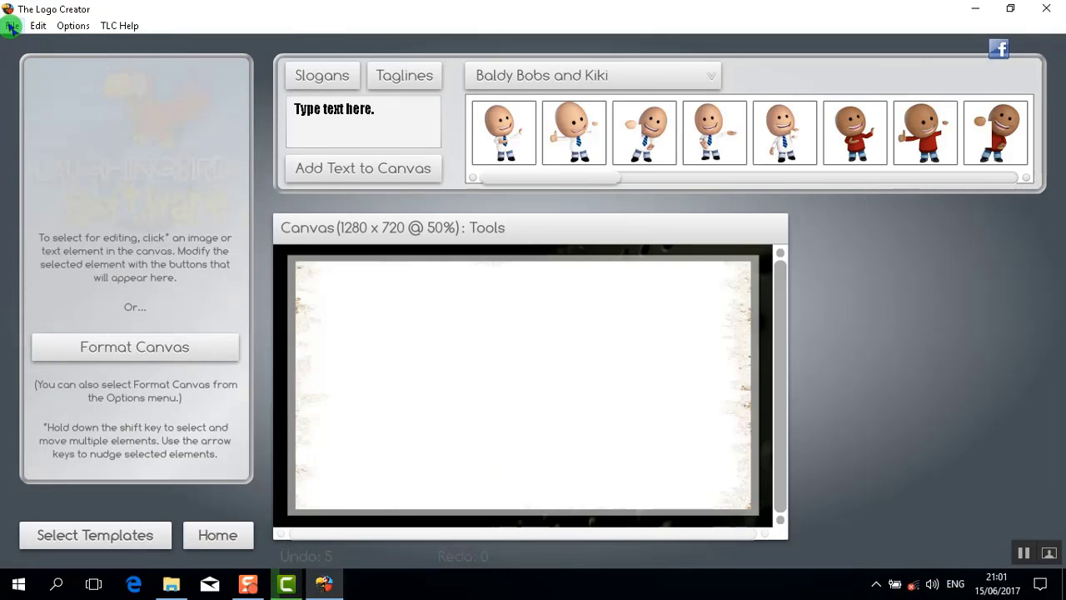
Step: Import the couple's photo from the Data (G:) drive onto the canvas and set its image scale to 1.03
left_click(11, 26)
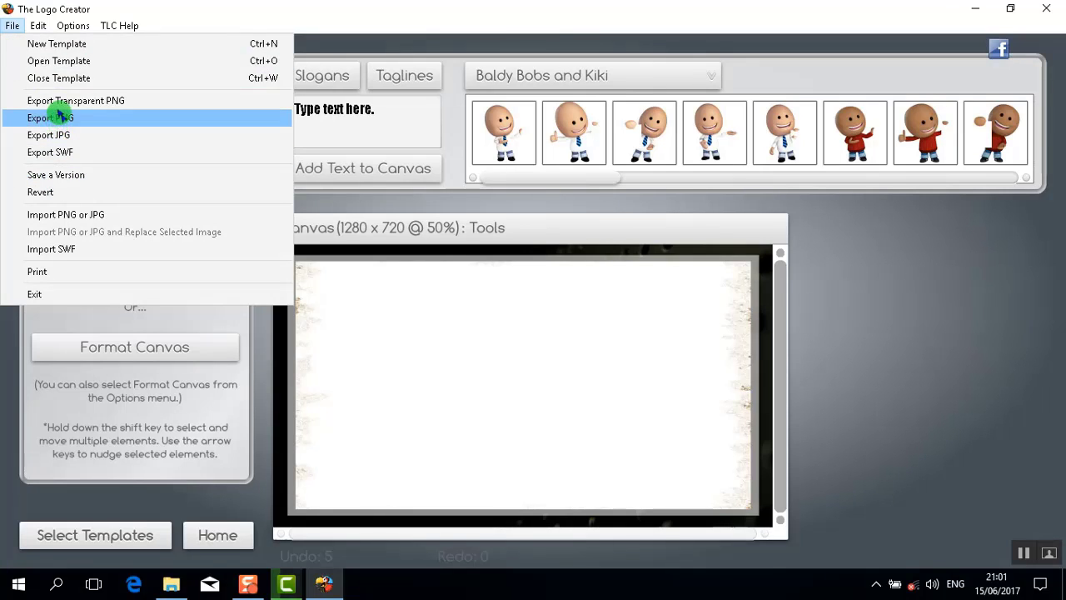
left_click(75, 214)
left_click(62, 300)
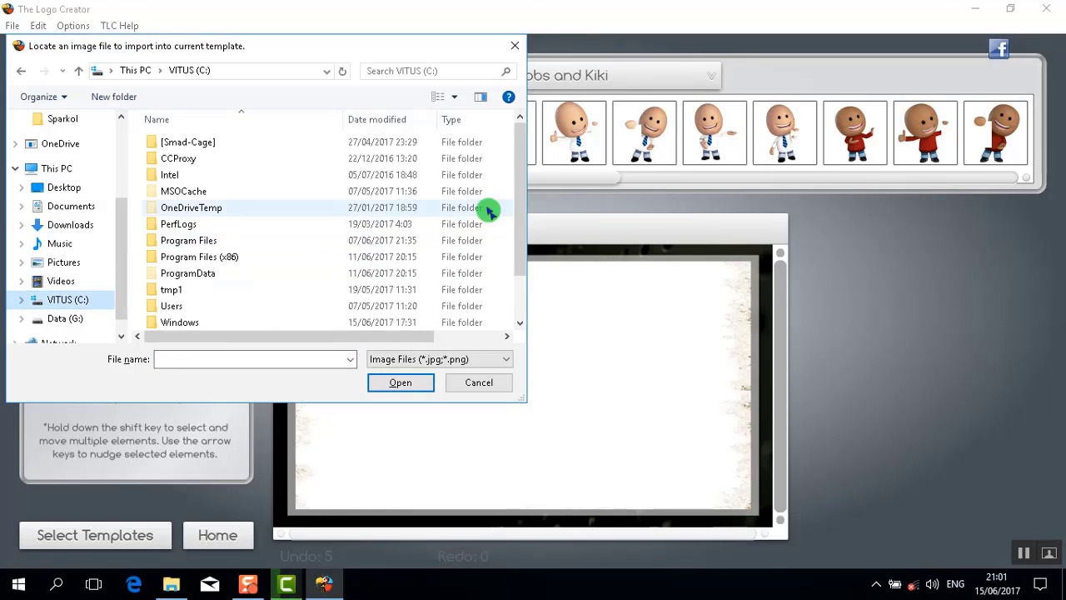
left_click(65, 319)
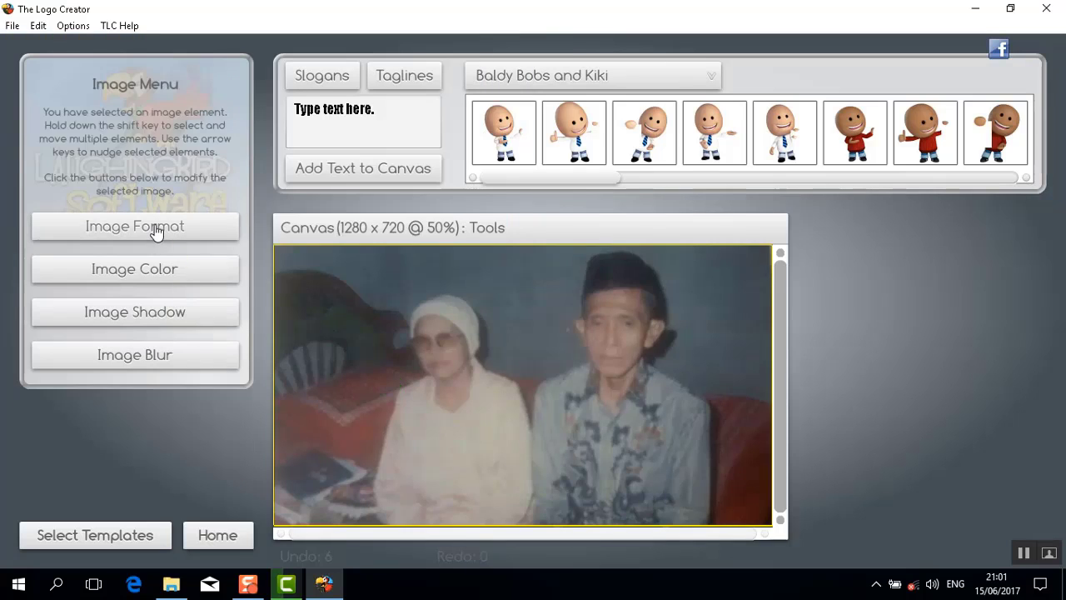
left_click(156, 233)
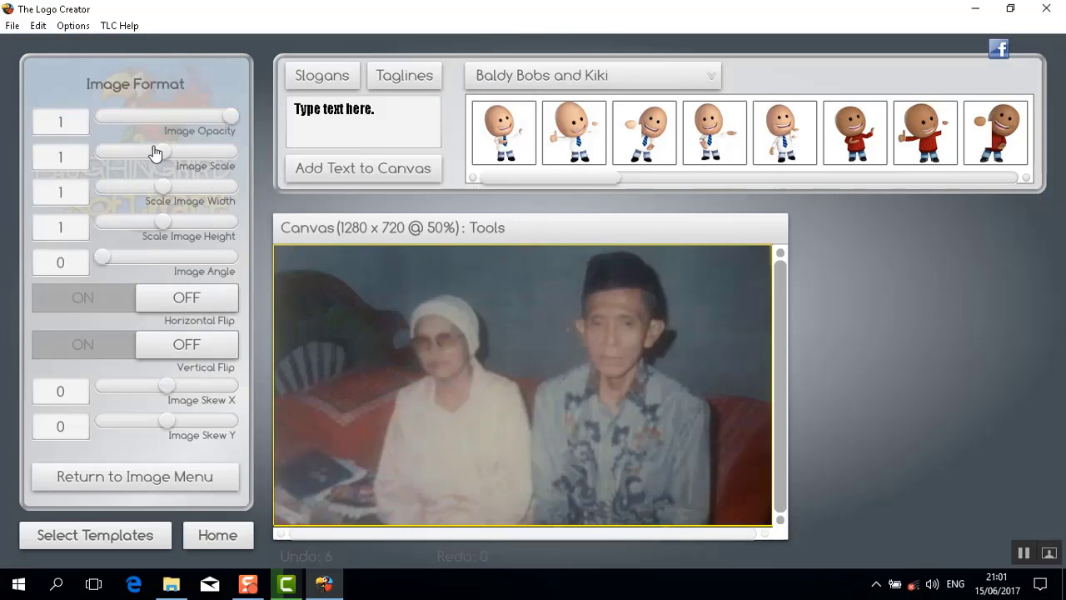
left_click_drag(160, 153, 165, 153)
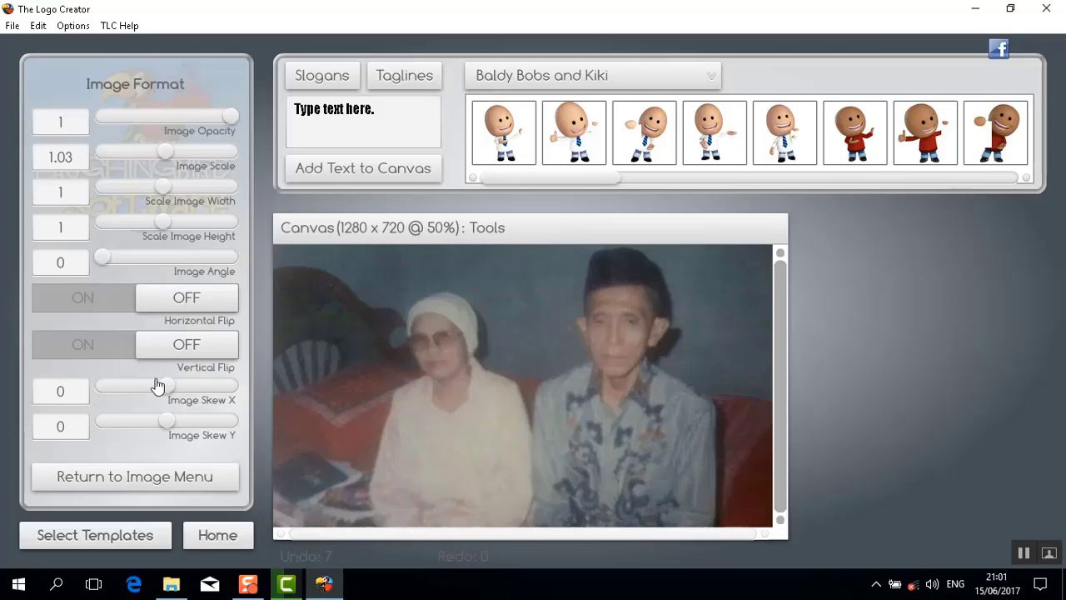
Step: Add the two-line title "Ayahku Matahariku" to the canvas
left_click(283, 115)
type("Ayahku")
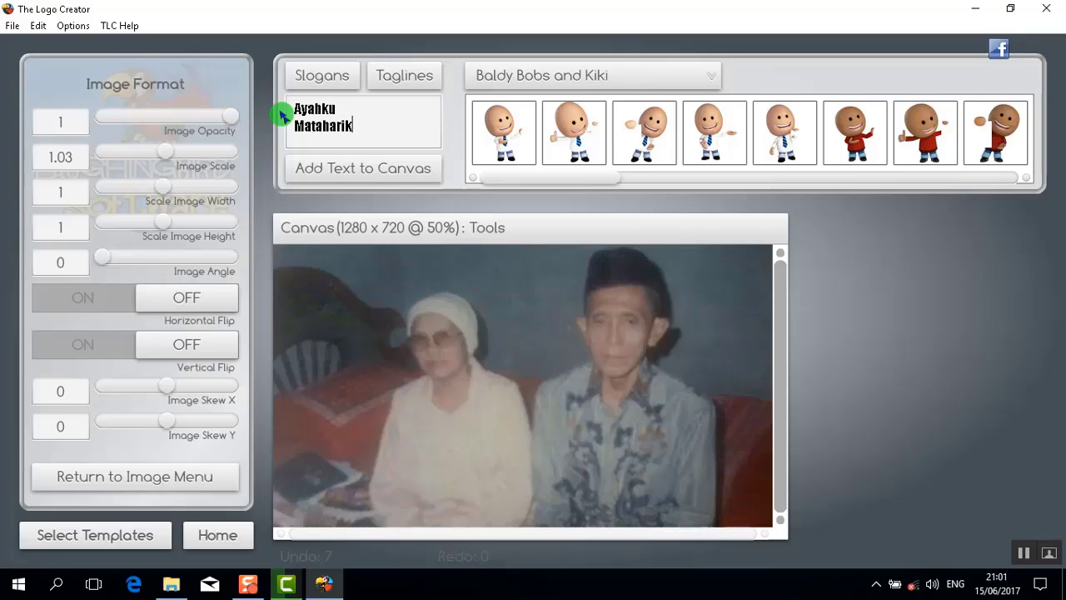
left_click(377, 169)
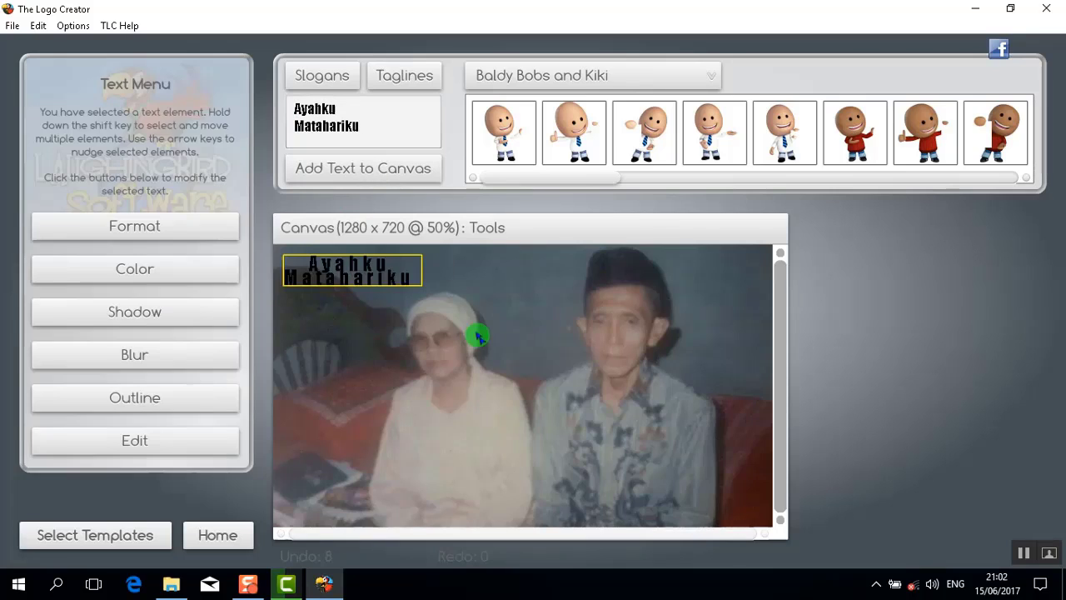
Step: Centre the title's lines and set its text scale to 208 and line spacing to 2.27
left_click(103, 228)
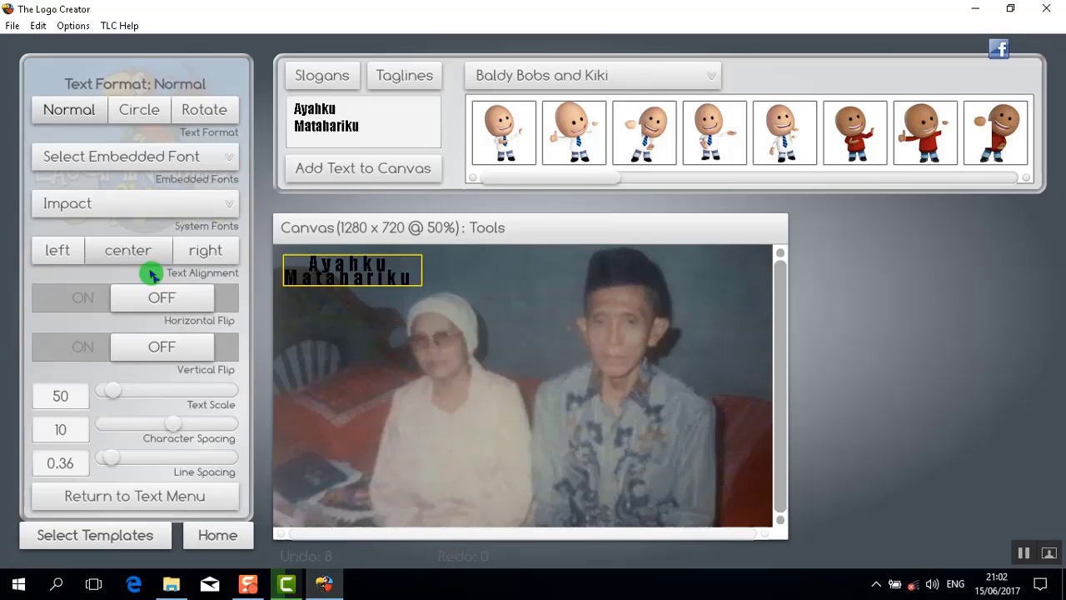
left_click_drag(111, 398, 161, 398)
left_click_drag(111, 458, 162, 460)
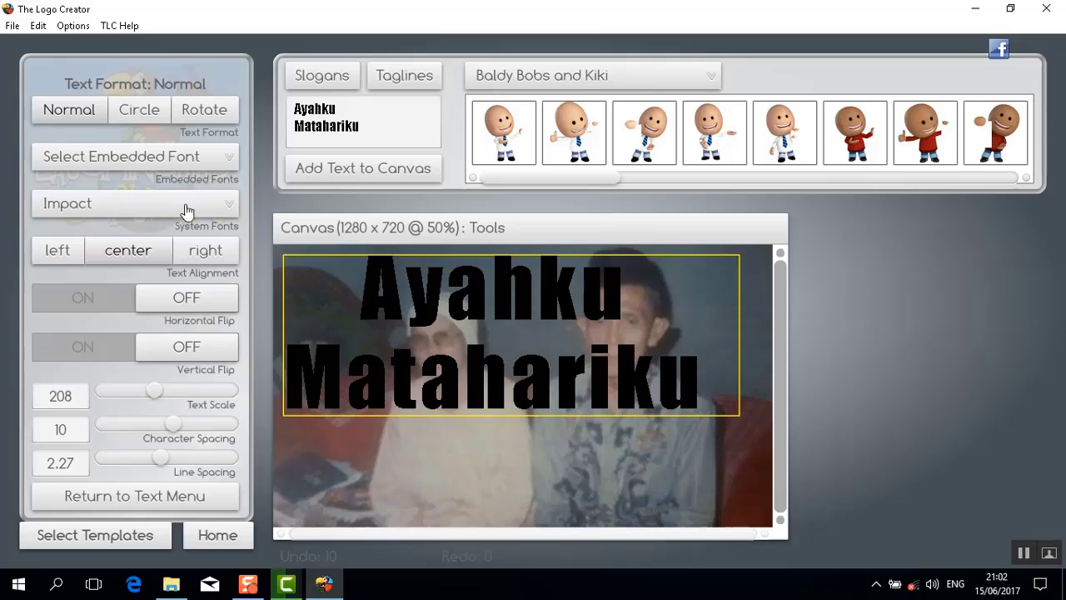
Step: Give the title the You Are Loved font with 33.5 character spacing and move it to the lower half of the photo
left_click(223, 161)
left_click_drag(236, 228, 222, 476)
left_click(125, 407)
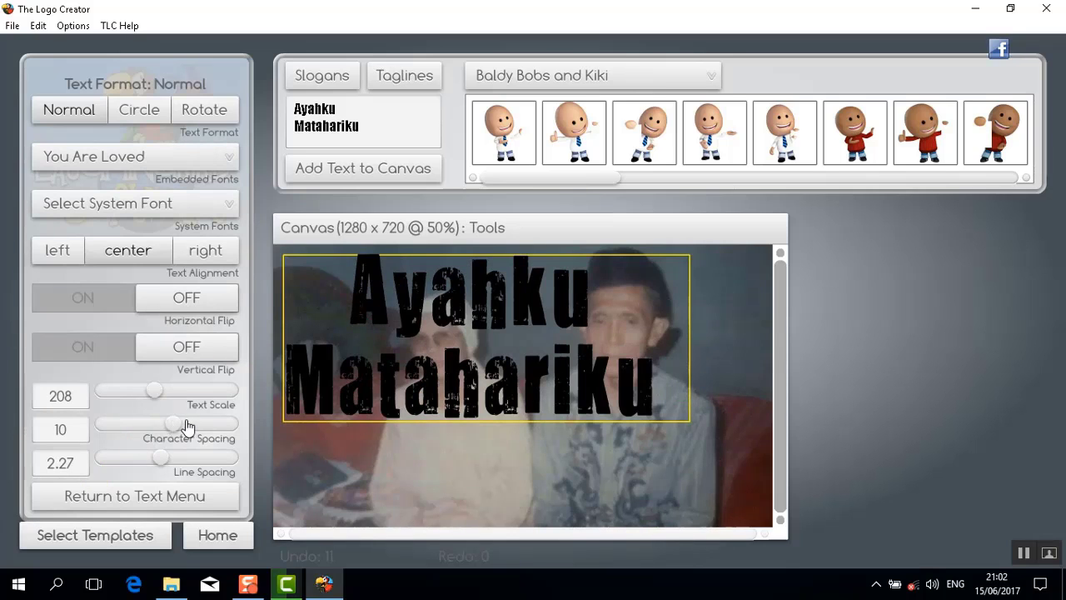
left_click_drag(177, 426, 191, 429)
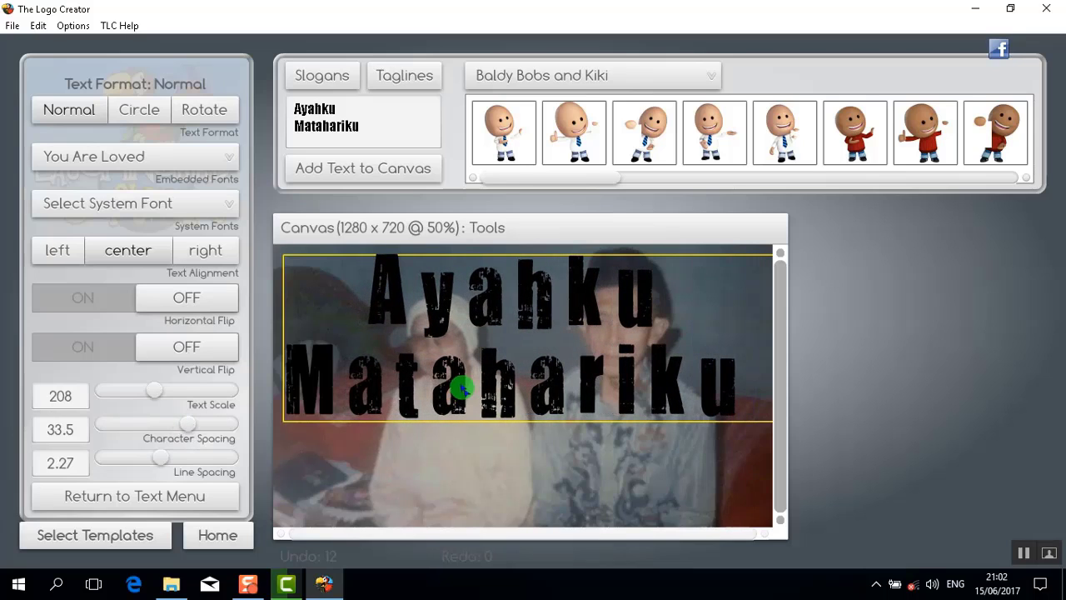
left_click_drag(463, 381, 460, 478)
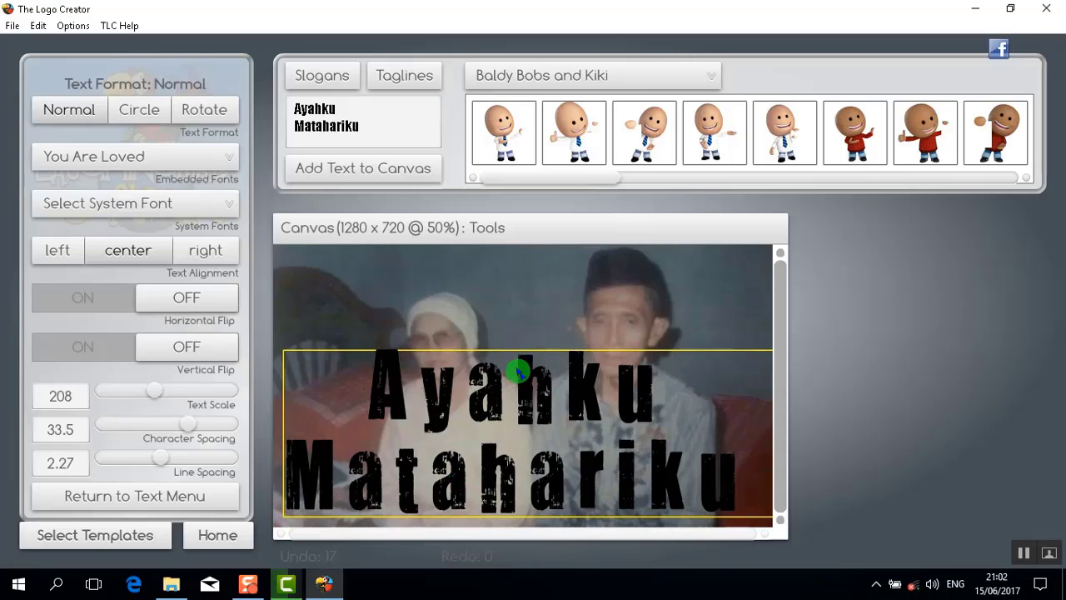
Step: Set the title's solid text colour to magenta f503f0
left_click(121, 499)
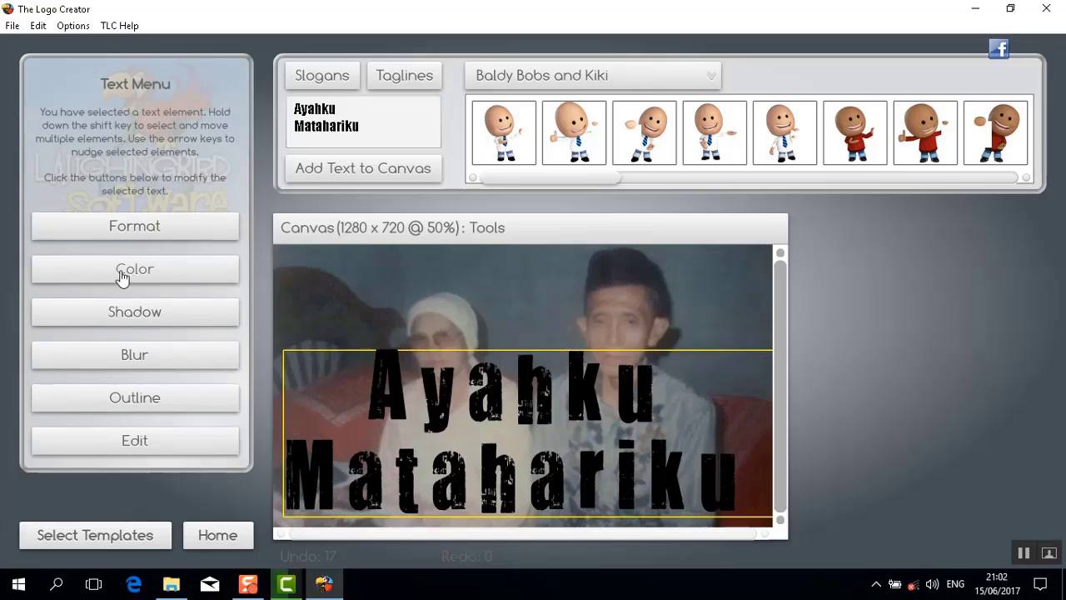
left_click(222, 262)
left_click(200, 193)
left_click(223, 201)
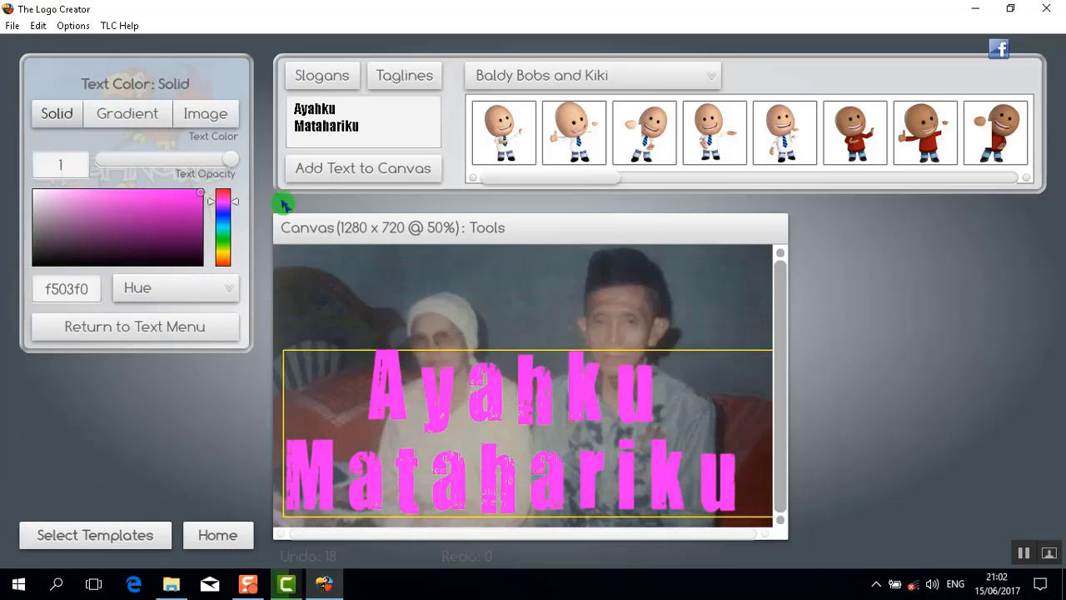
left_click(130, 330)
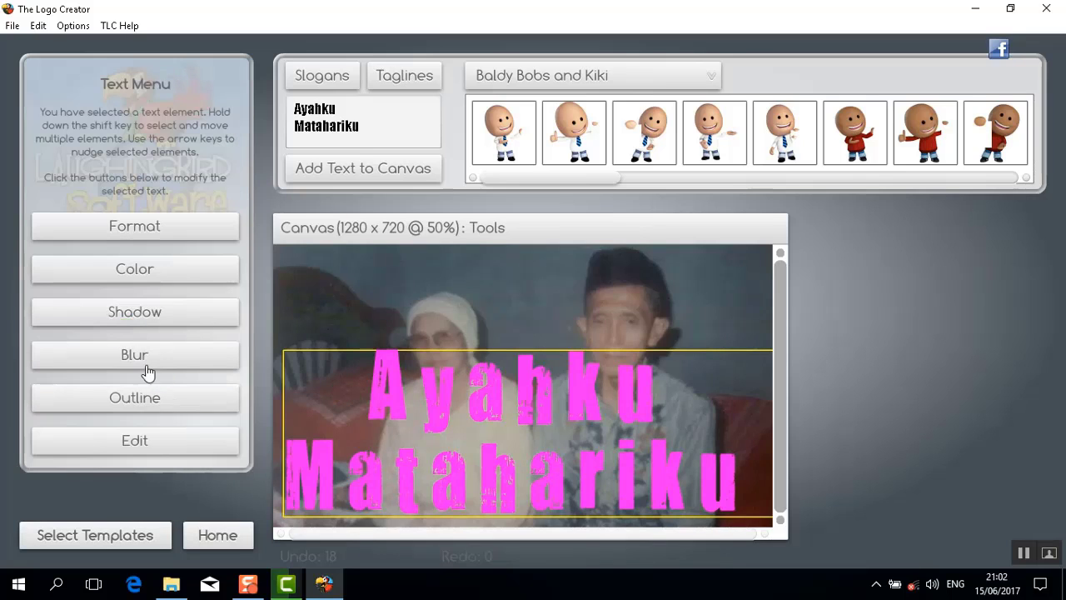
Step: Turn on the title's text outline, colour it cyan 5f7d9, and slightly raise the outline strength
left_click(122, 401)
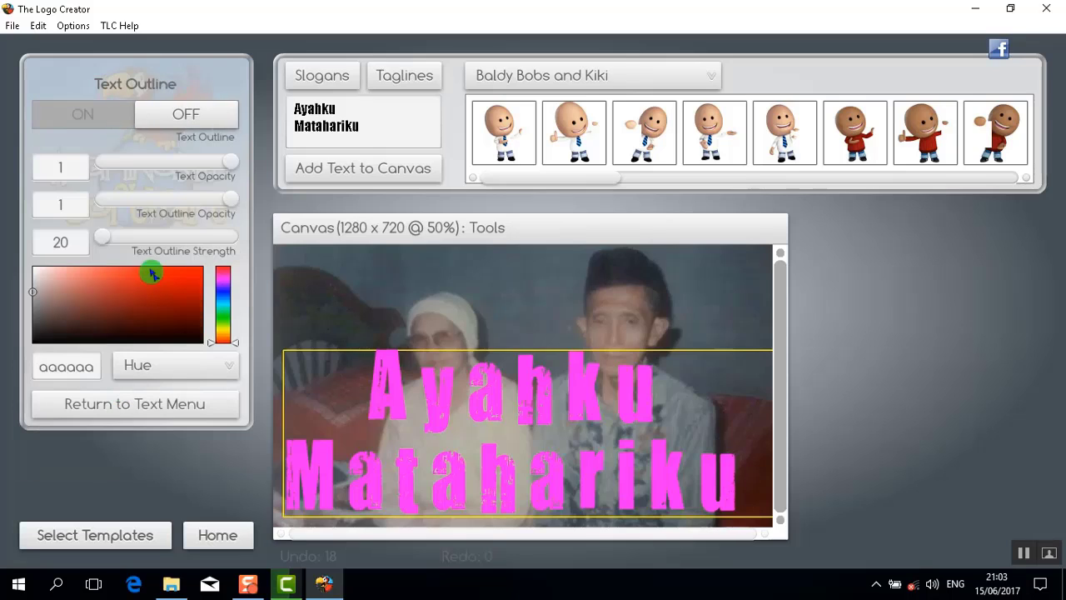
left_click(75, 131)
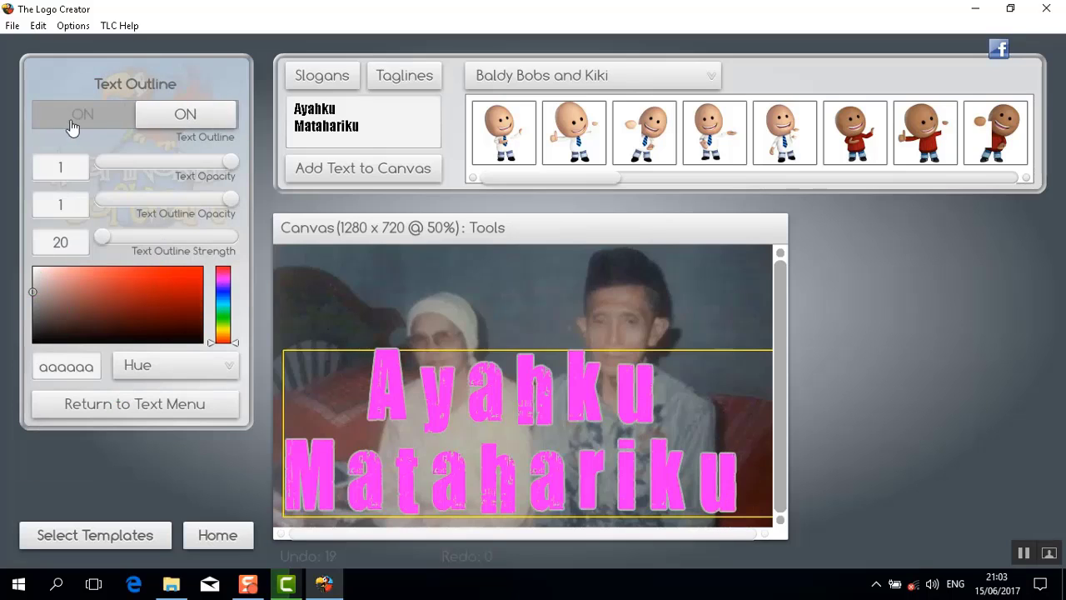
left_click(37, 338)
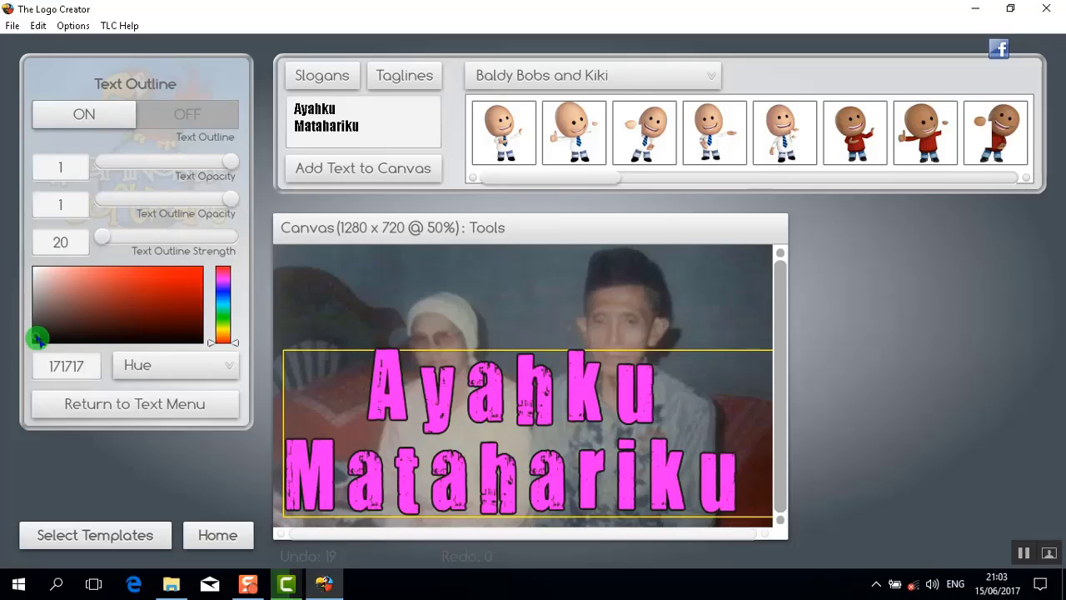
left_click(223, 306)
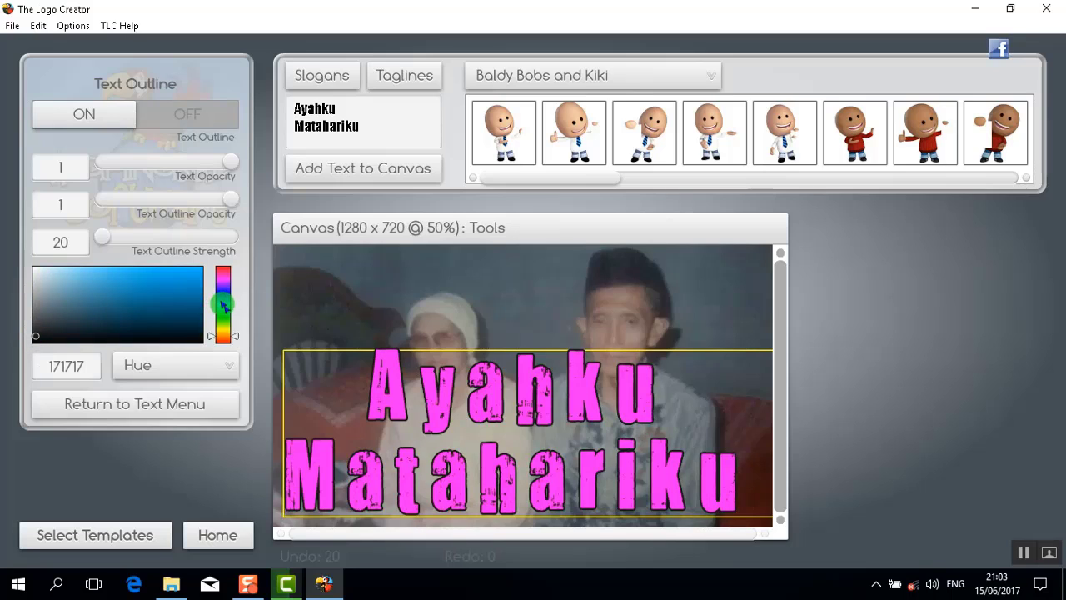
left_click(197, 268)
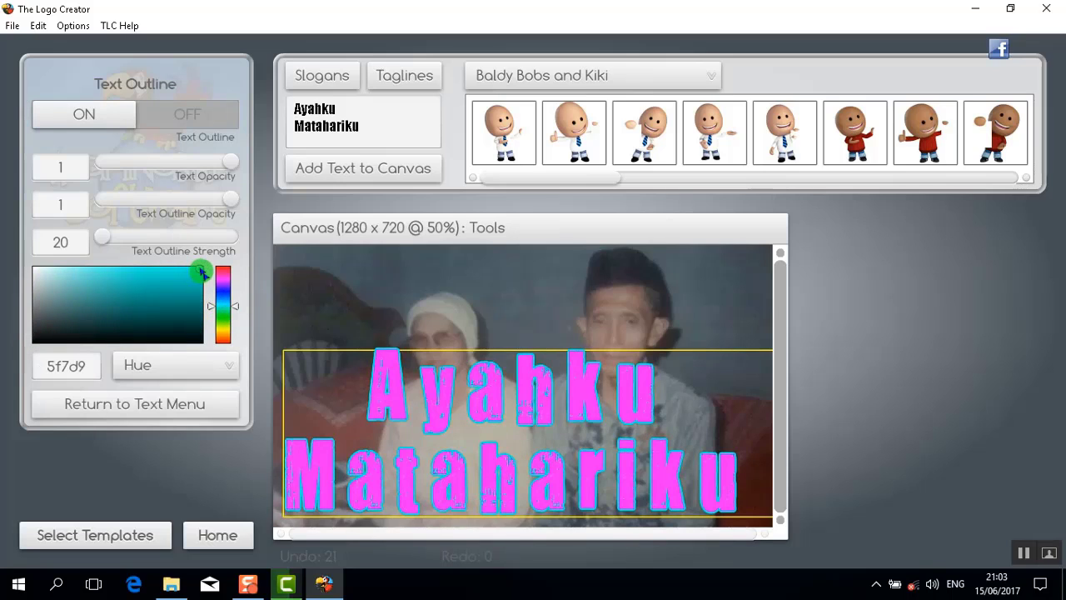
left_click_drag(101, 236, 108, 237)
left_click(111, 407)
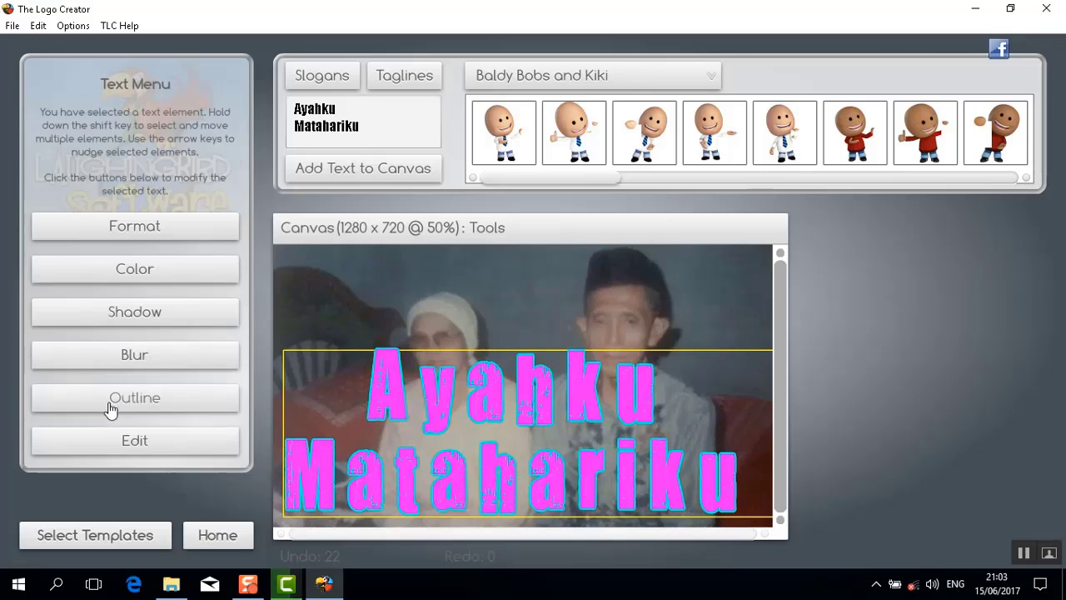
Step: Turn on the title's text shadow in off-white f2e8e8 with blur radius 4, distance 5 and angle 31
left_click(125, 311)
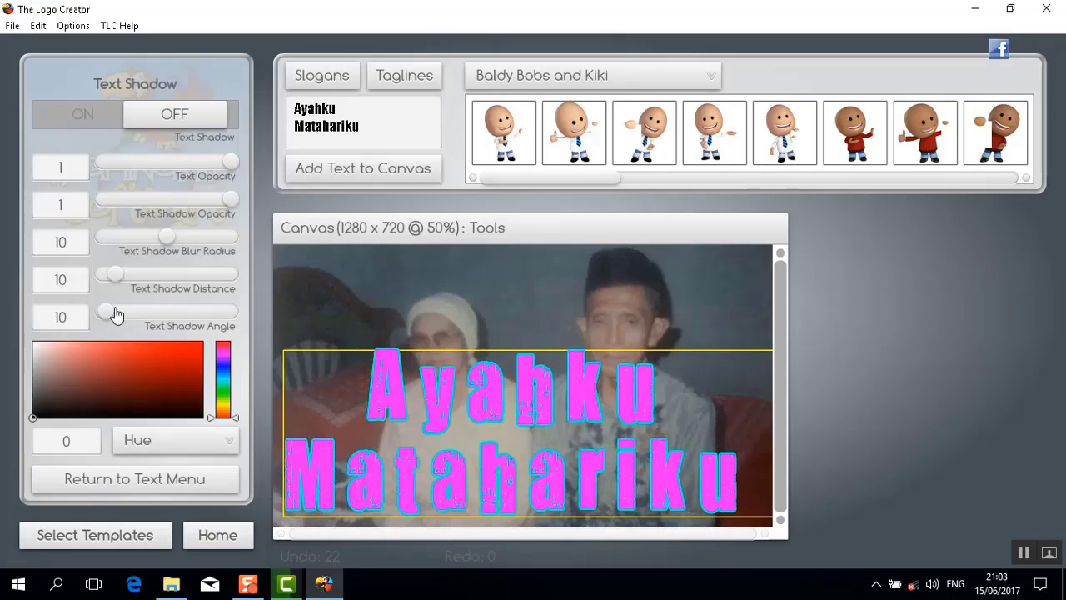
left_click(106, 248)
left_click(107, 274)
left_click(146, 237)
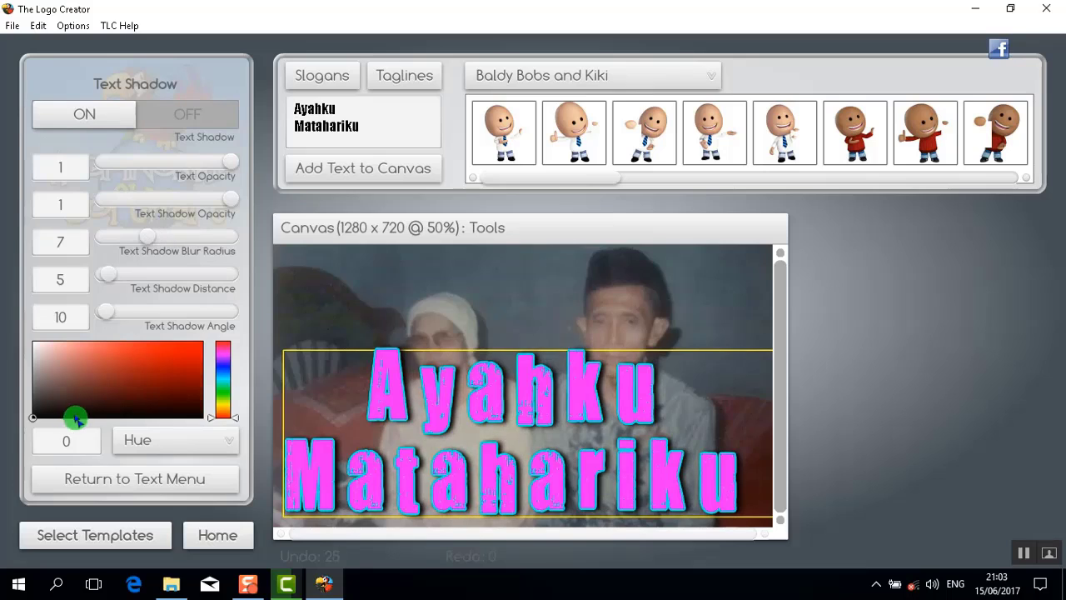
left_click(42, 350)
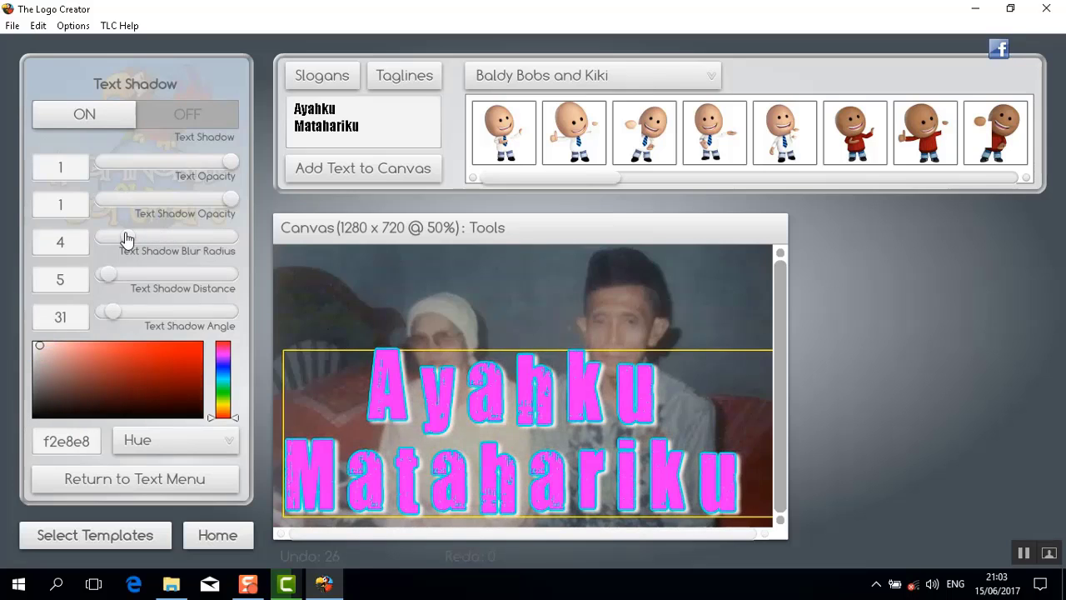